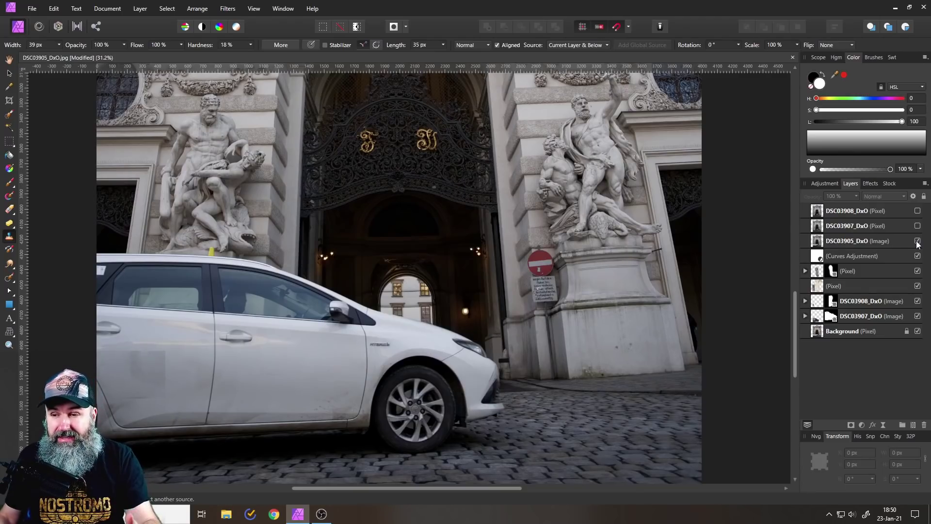
- Make DSC03905, DSC03907 and DSC03908 visible again and move the Curves adjustment to the top
{"action": "left_click", "coordinate": [917, 242]}
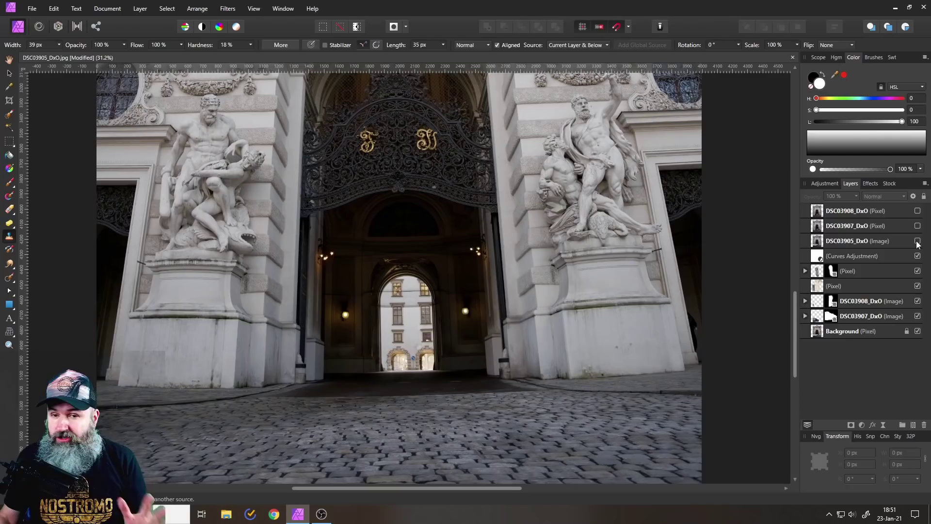
{"action": "left_click", "coordinate": [918, 241]}
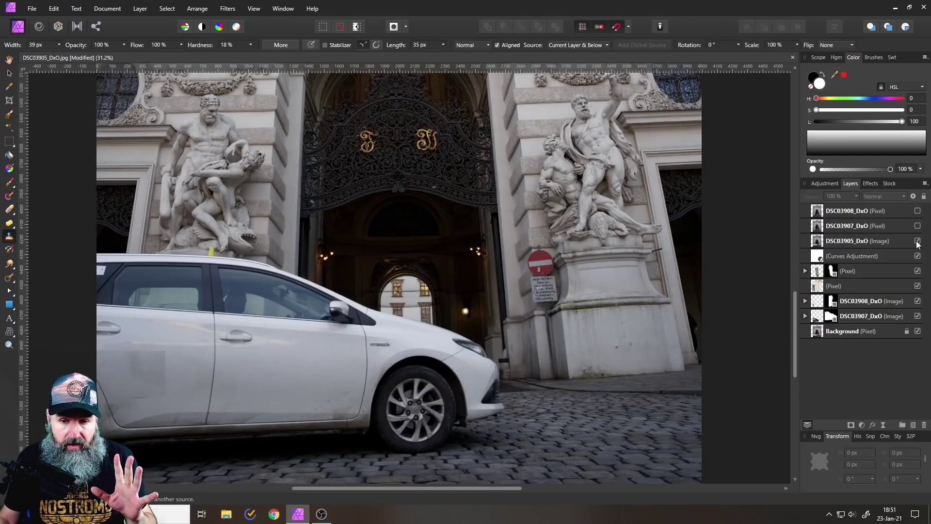
{"action": "left_click", "coordinate": [918, 226]}
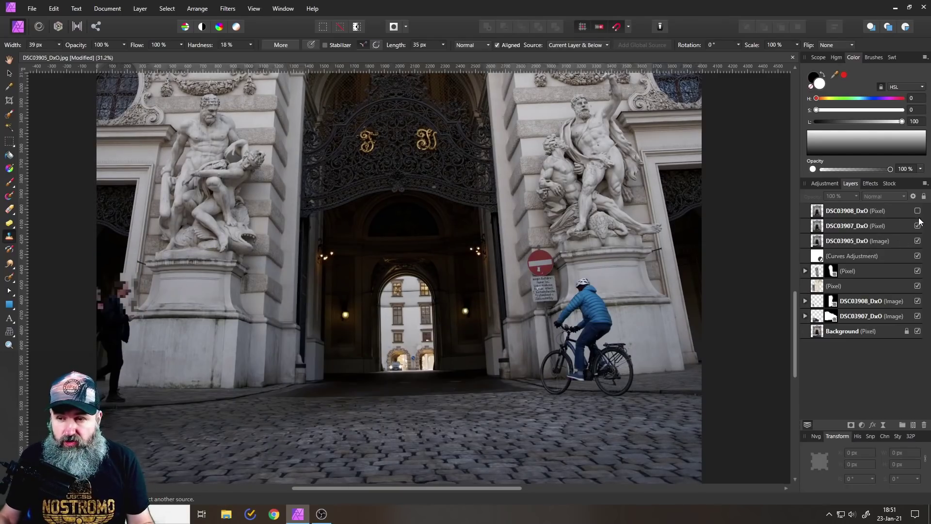
{"action": "left_click", "coordinate": [918, 211]}
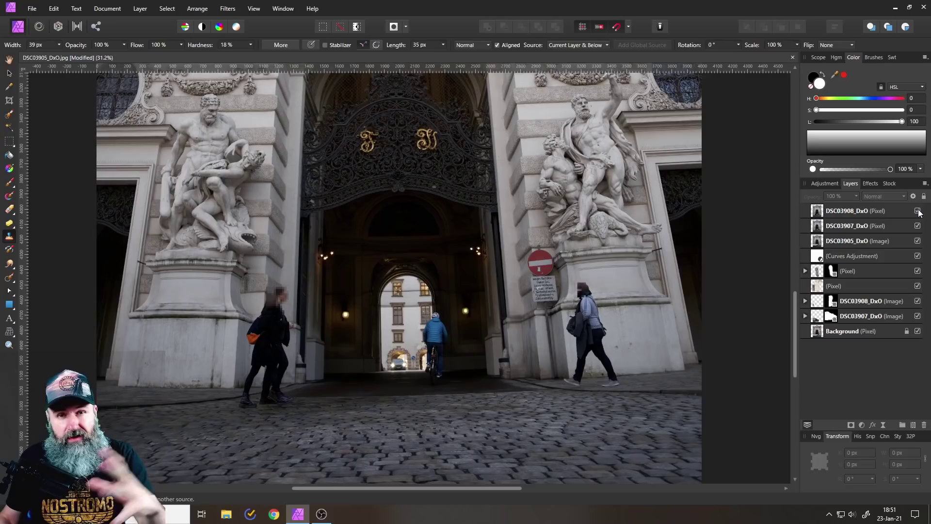
{"action": "left_click", "coordinate": [882, 260]}
{"action": "left_click_drag", "start_coordinate": [838, 253], "coordinate": [834, 215]}
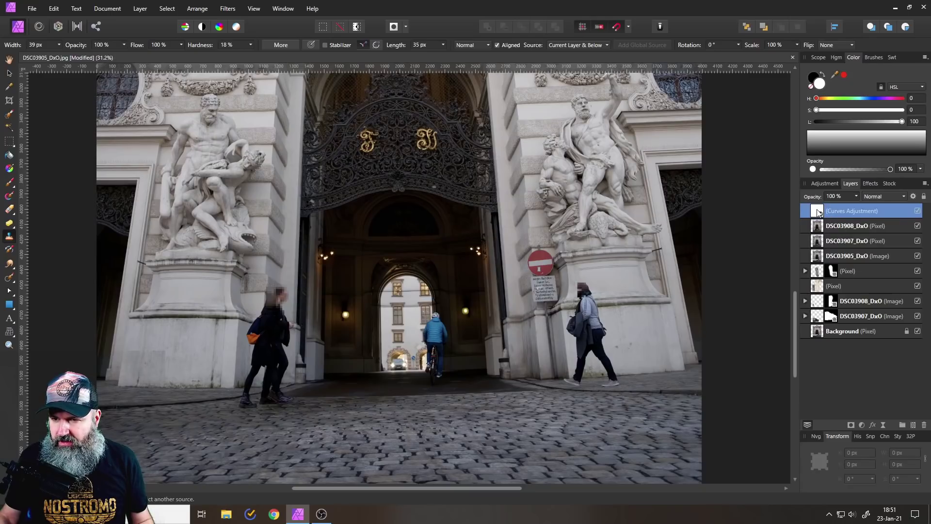
- Delete the Curves adjustment and the old work layers from the Pixel layer down to Background
{"action": "left_click", "coordinate": [924, 425]}
{"action": "left_click", "coordinate": [843, 256]}
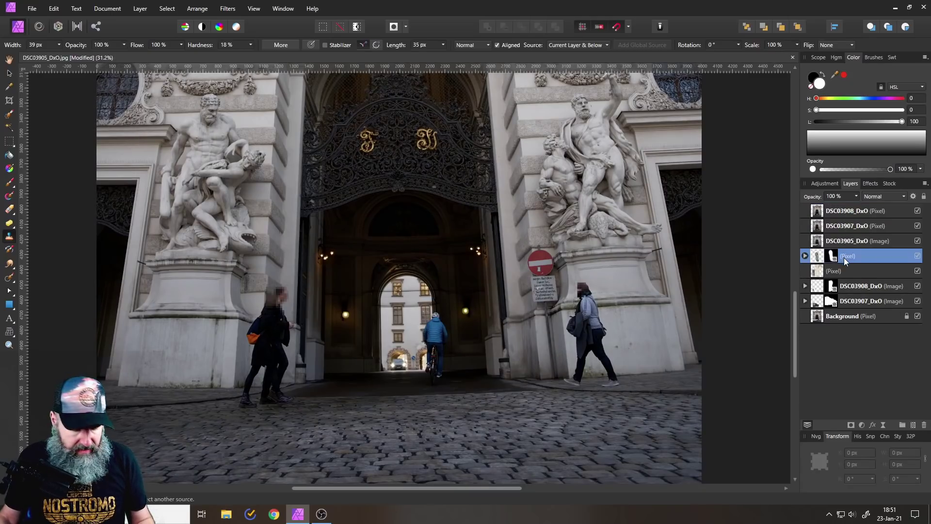
{"action": "left_click", "coordinate": [861, 316], "text": "shift"}
{"action": "left_click", "coordinate": [924, 425]}
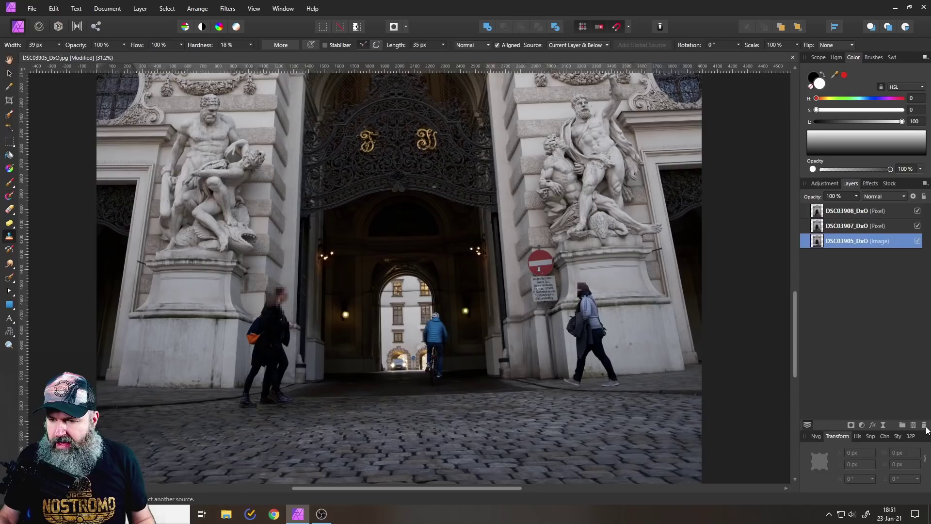
- Hide the DSC03908 and DSC03907 shots so only the white-car photo shows
{"action": "left_click", "coordinate": [917, 210]}
{"action": "left_click", "coordinate": [917, 226]}
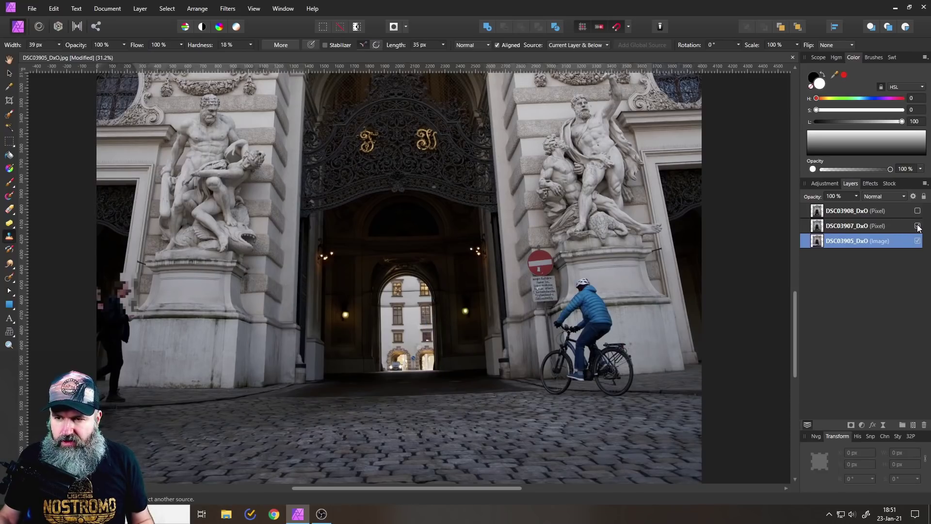
{"action": "left_click", "coordinate": [917, 226]}
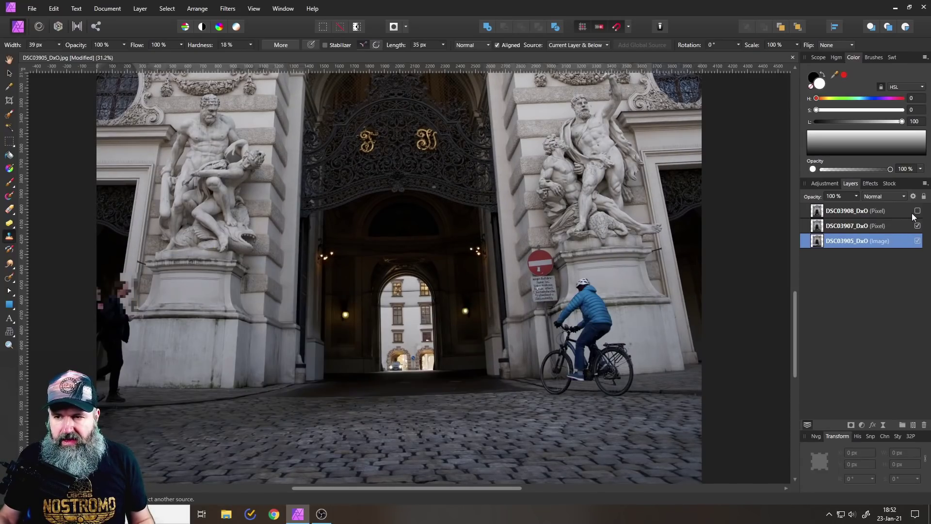
{"action": "left_click", "coordinate": [918, 210]}
{"action": "left_click", "coordinate": [917, 210]}
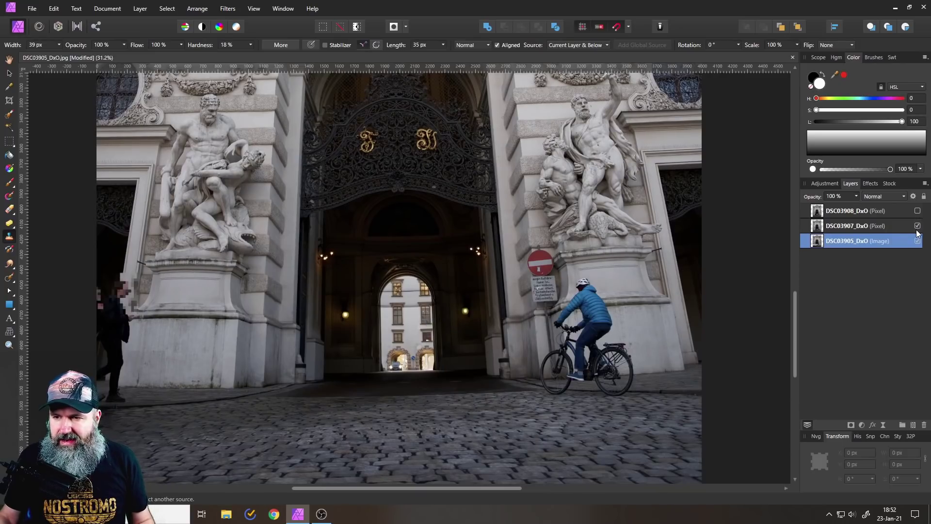
{"action": "left_click", "coordinate": [918, 226]}
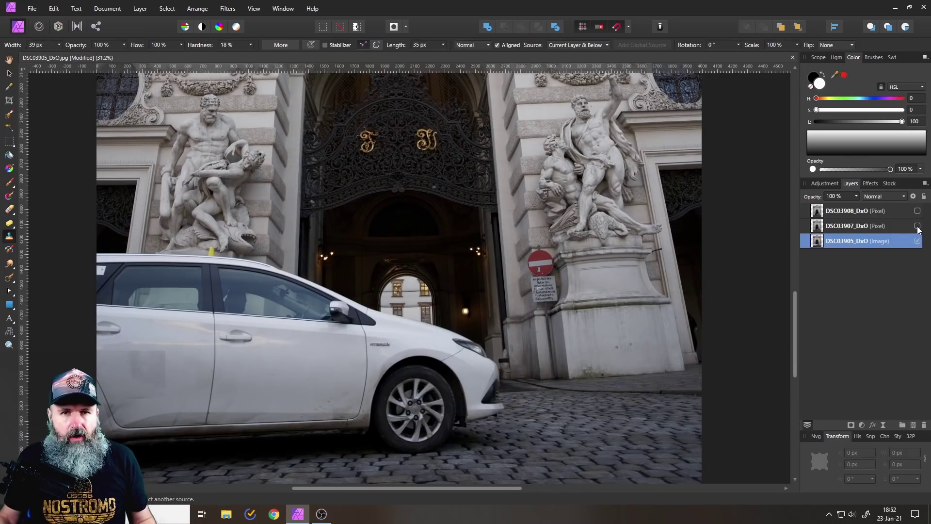
- Add a Curves adjustment above DSC03908 lifting shadows and lowering upper tones, then show DSC03907 and DSC03908
{"action": "left_click", "coordinate": [824, 210]}
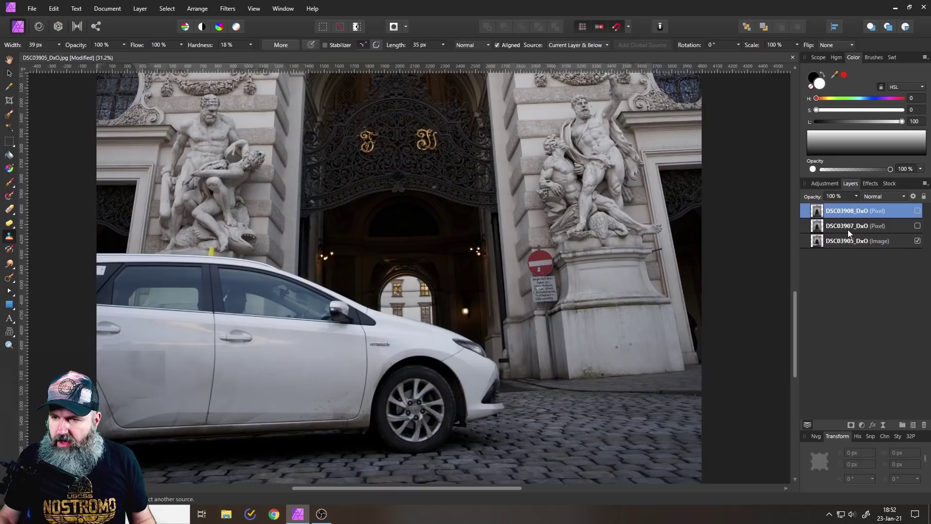
{"action": "left_click", "coordinate": [863, 424]}
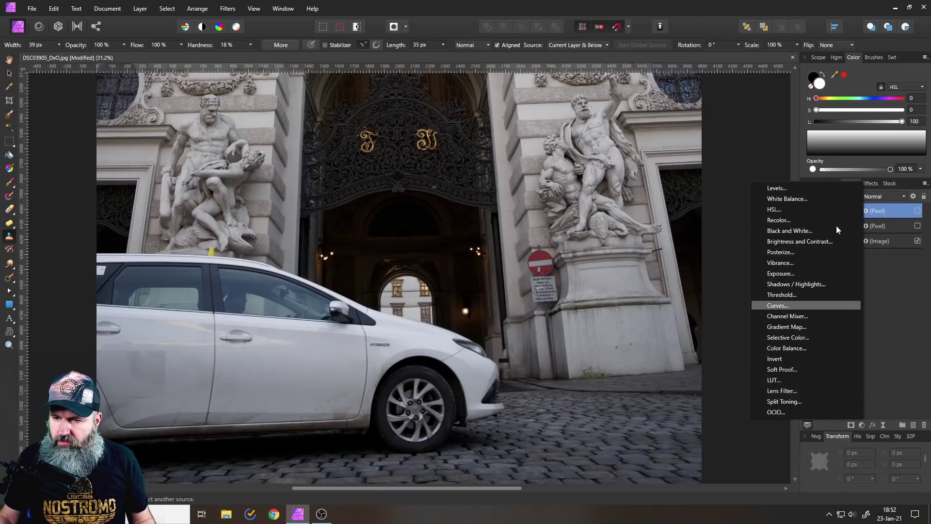
{"action": "left_click", "coordinate": [796, 305]}
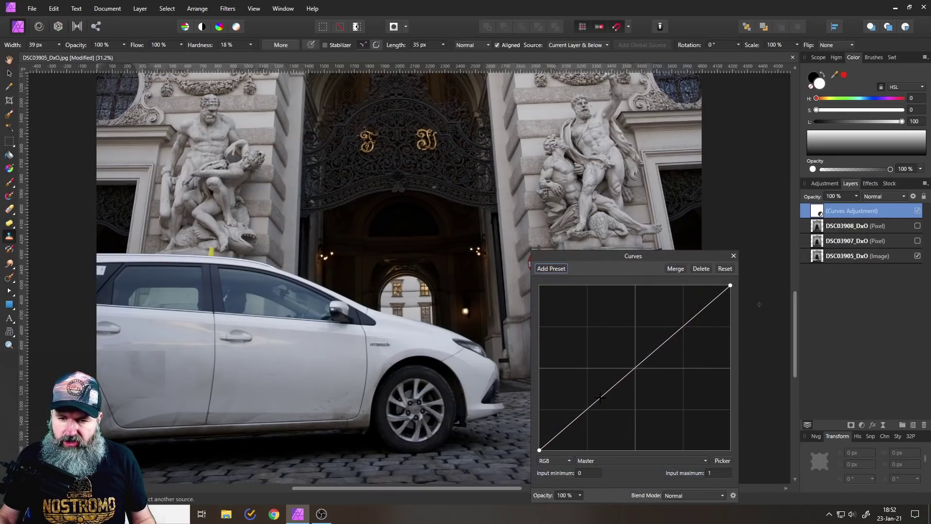
{"action": "left_click_drag", "start_coordinate": [601, 397], "coordinate": [591, 392]}
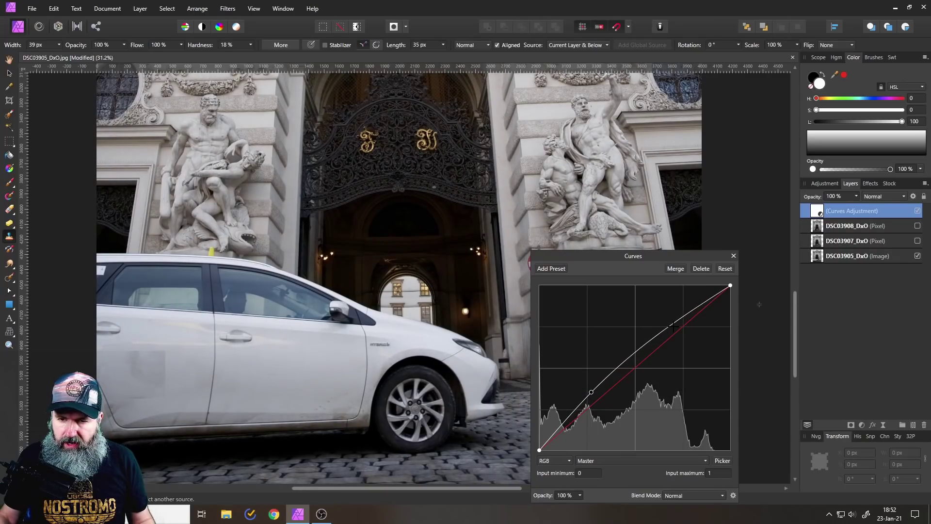
{"action": "left_click_drag", "start_coordinate": [676, 327], "coordinate": [680, 334]}
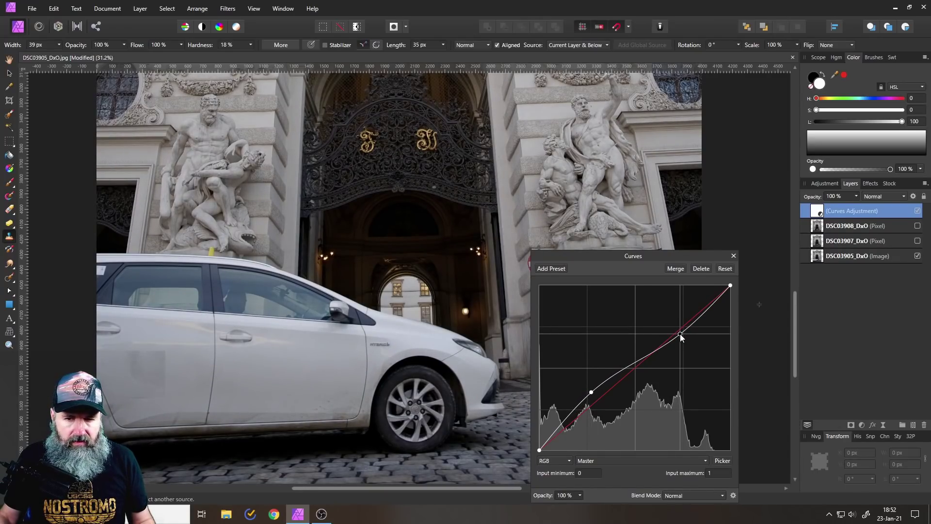
{"action": "left_click", "coordinate": [733, 256]}
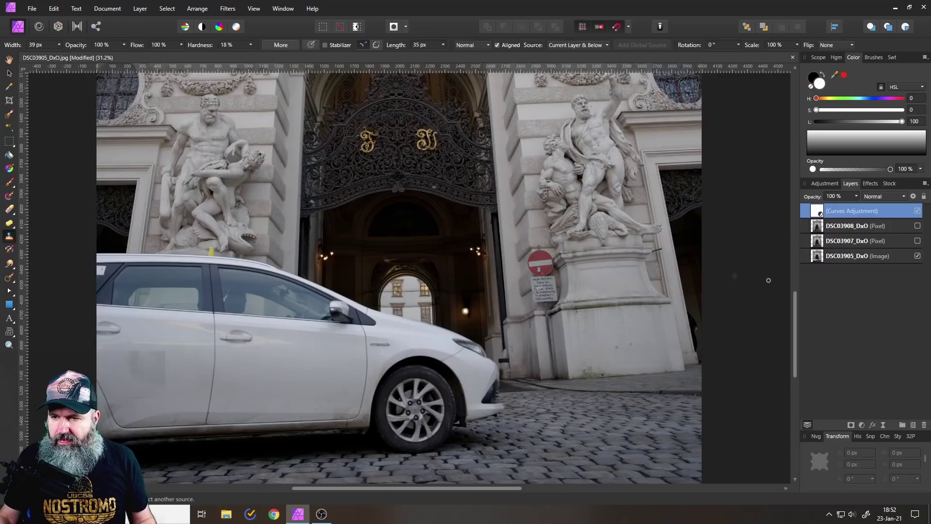
{"action": "left_click", "coordinate": [918, 240]}
{"action": "left_click", "coordinate": [918, 226]}
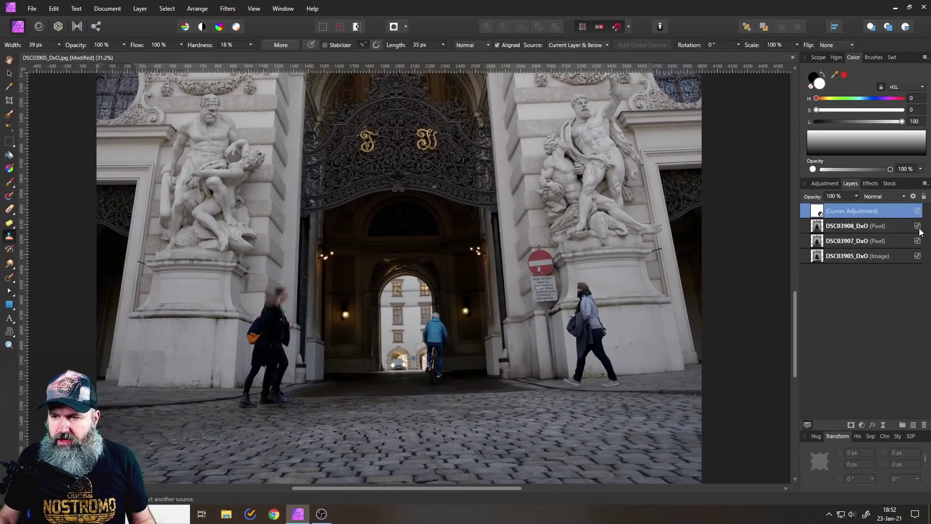
- Add black masks to the DSC03907_DxO and DSC03908_DxO layers
{"action": "left_click", "coordinate": [829, 227]}
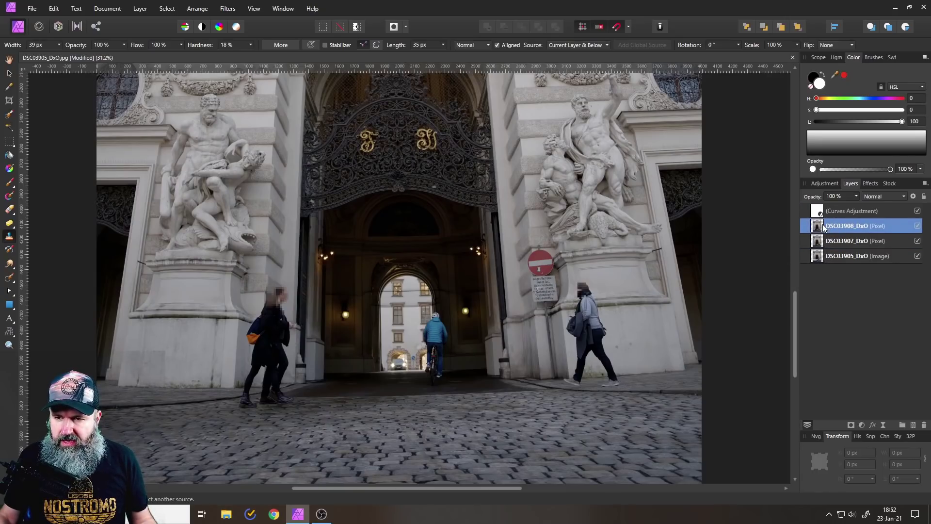
{"action": "left_click", "coordinate": [821, 242]}
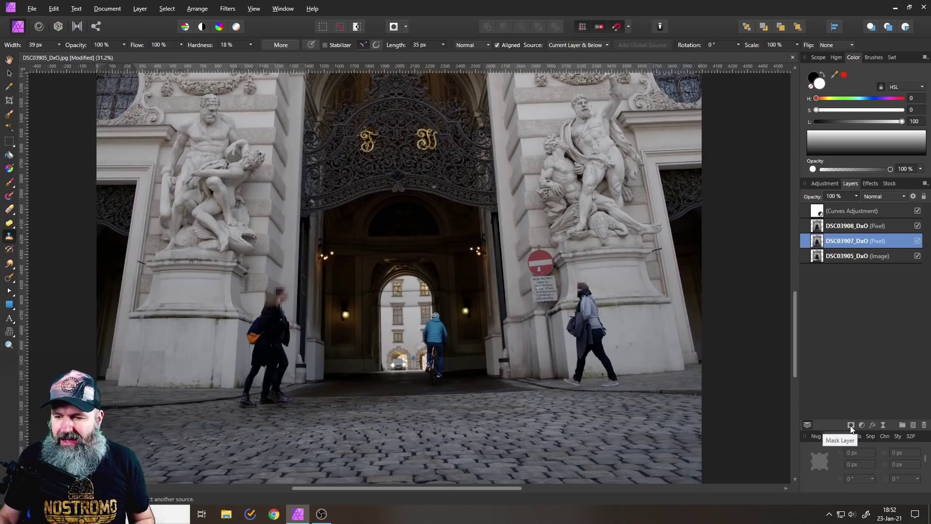
{"action": "key", "text": "alt"}
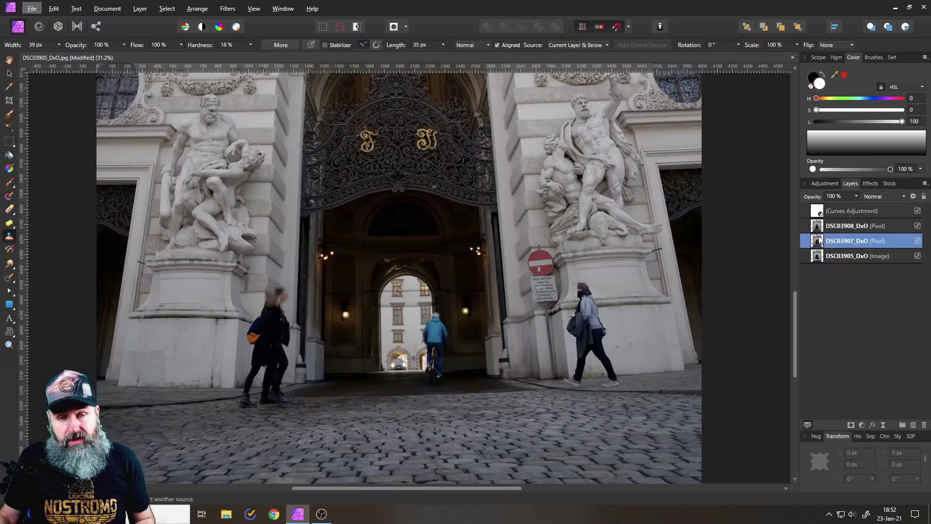
{"action": "key", "text": "alt"}
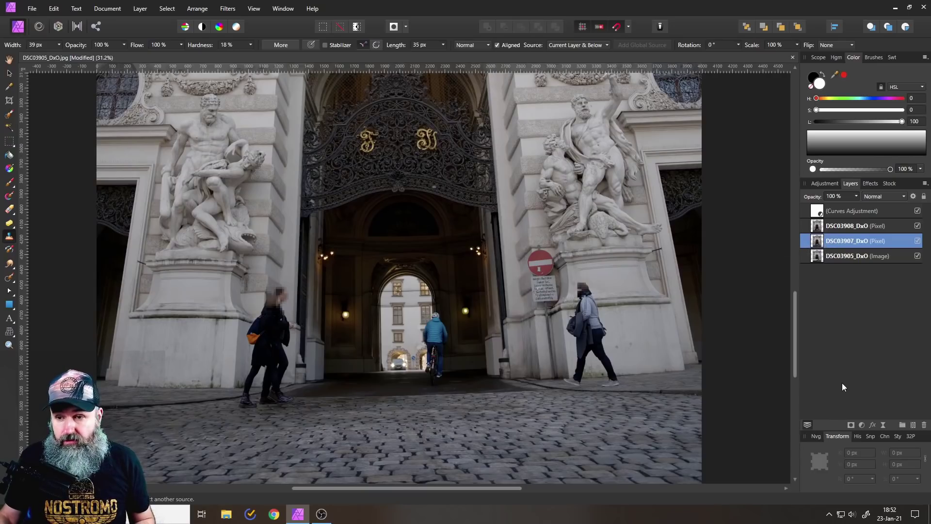
{"action": "left_click", "coordinate": [851, 425]}
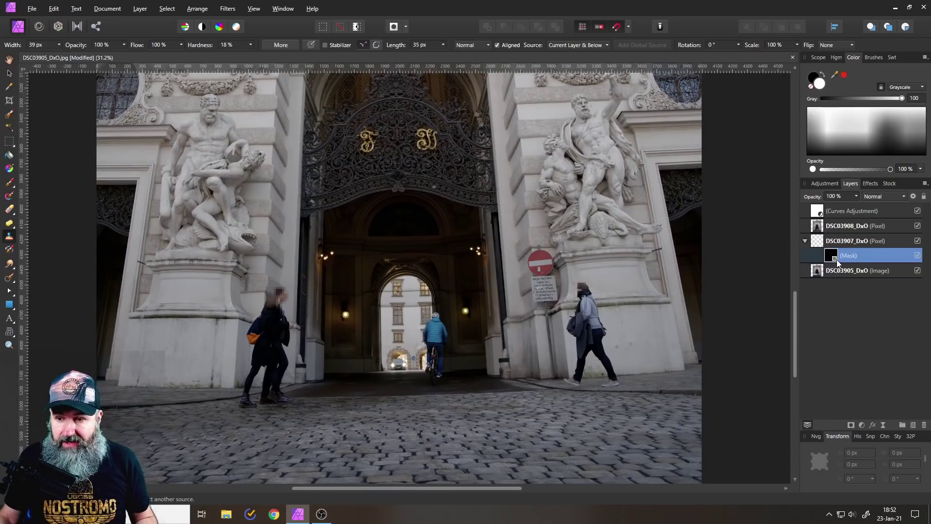
{"action": "left_click", "coordinate": [819, 224]}
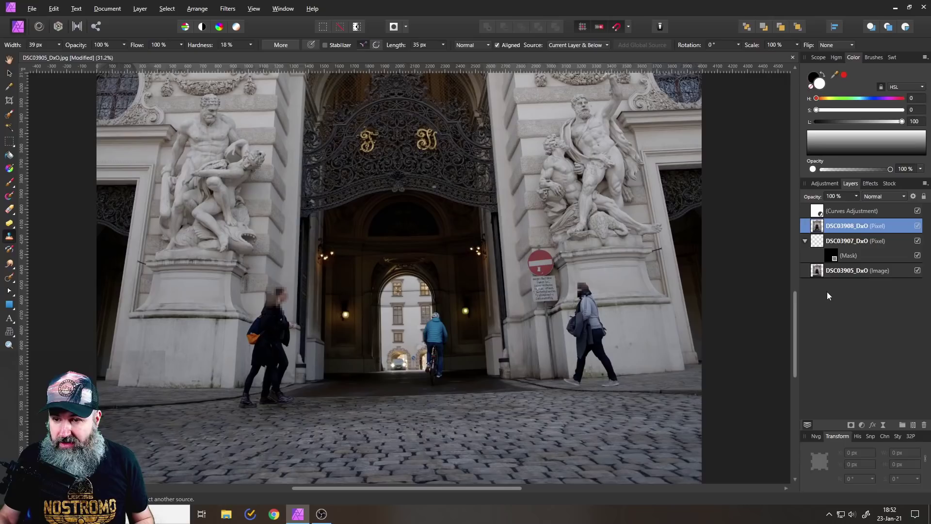
{"action": "left_click", "coordinate": [851, 426]}
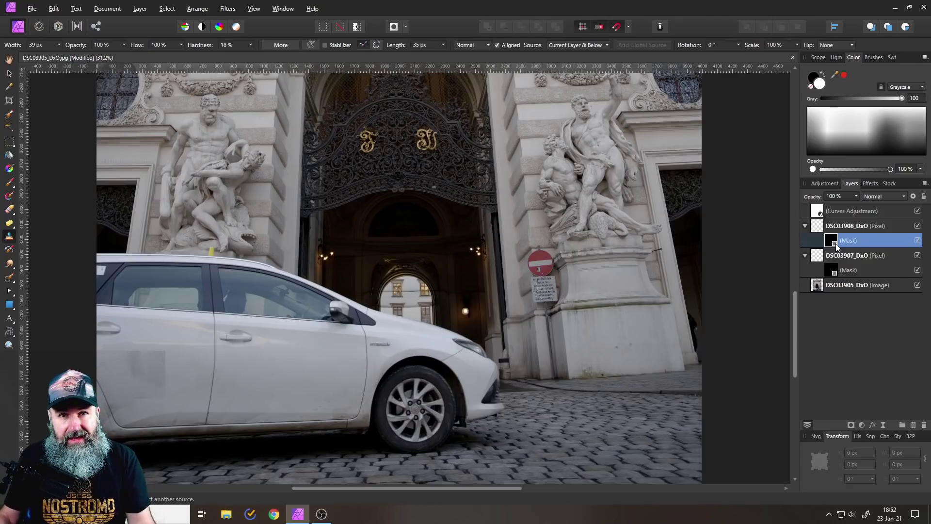
- Compare the image with the DSC03907 mask on and off, leave it on and select it
{"action": "left_click", "coordinate": [918, 271]}
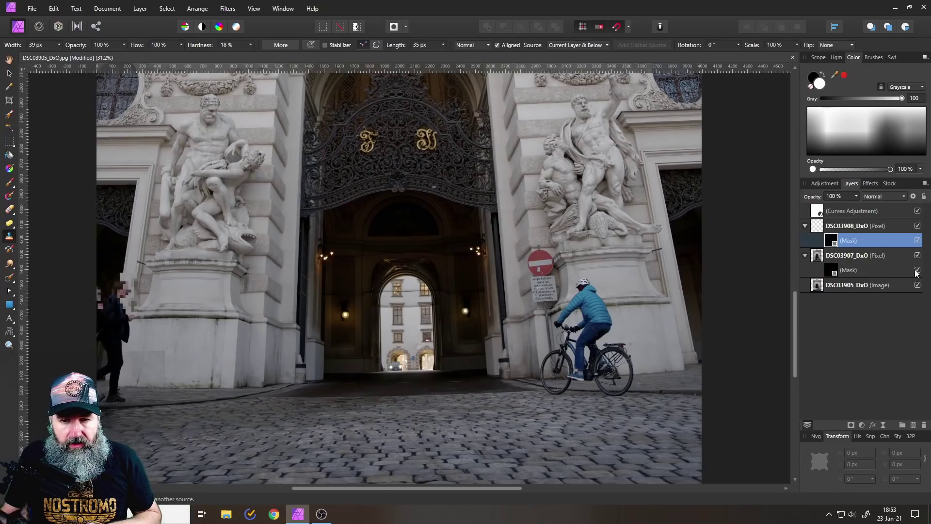
{"action": "left_click", "coordinate": [917, 270]}
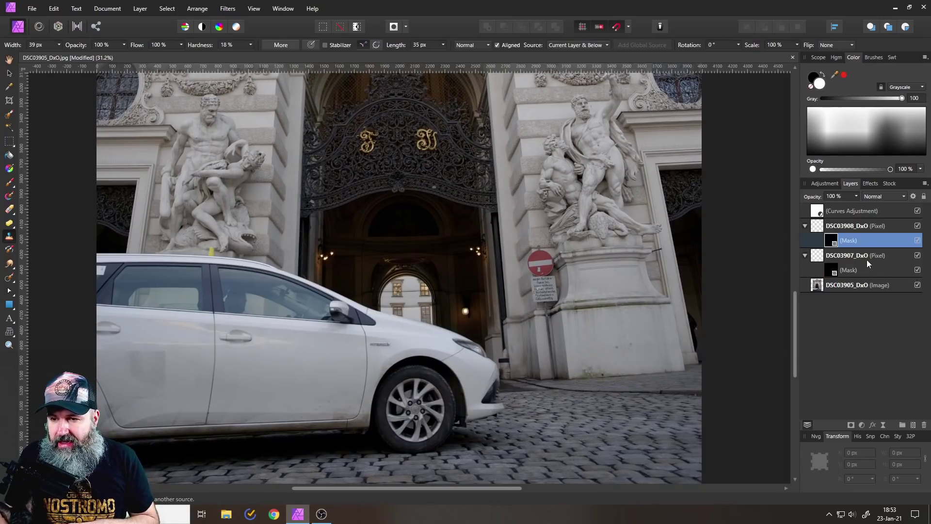
{"action": "left_click", "coordinate": [918, 270]}
{"action": "left_click", "coordinate": [918, 271]}
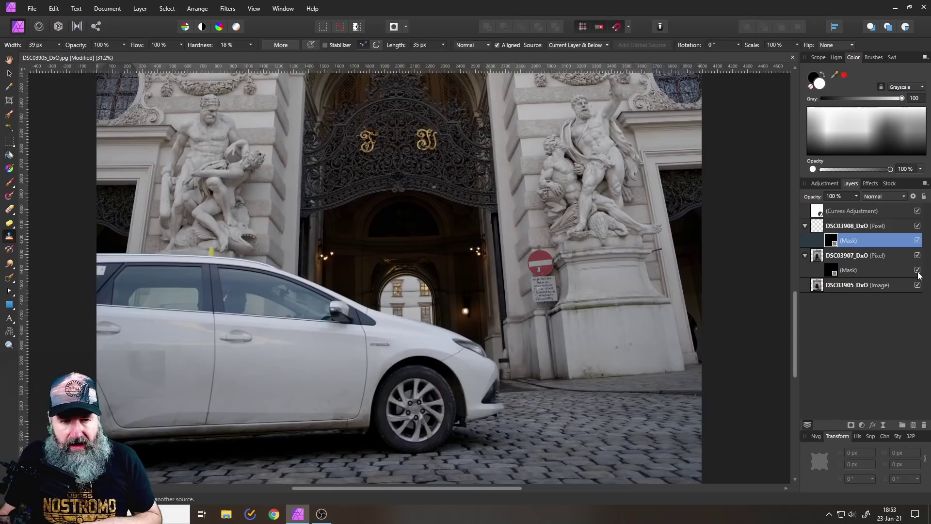
{"action": "left_click", "coordinate": [918, 270]}
{"action": "left_click", "coordinate": [917, 270]}
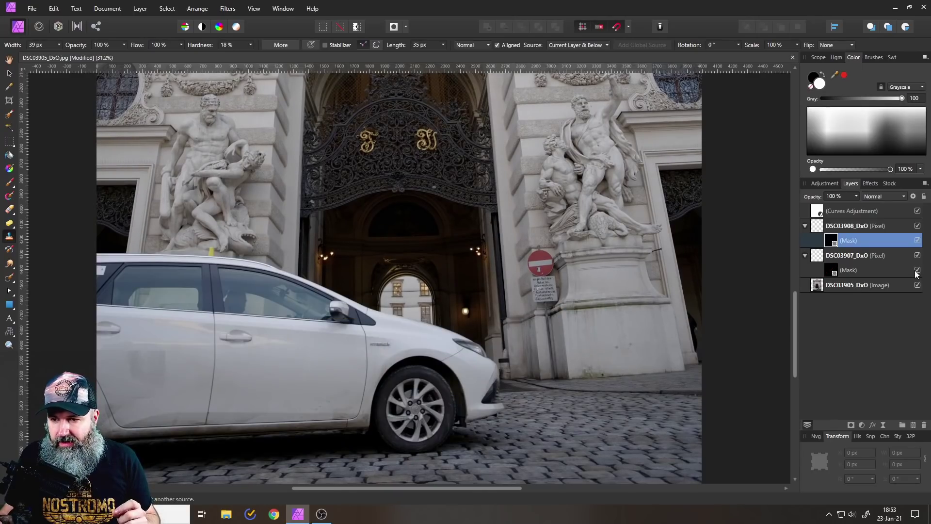
{"action": "left_click", "coordinate": [917, 270]}
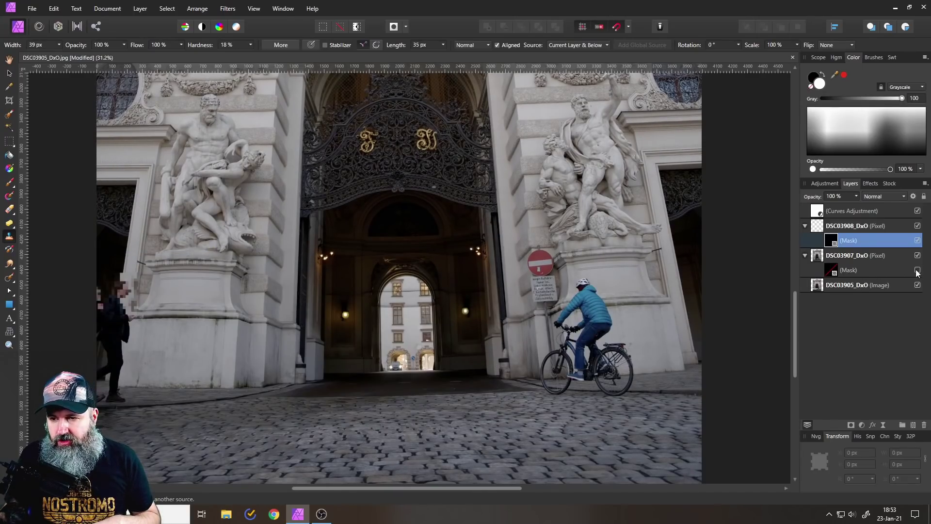
{"action": "left_click", "coordinate": [917, 270]}
{"action": "left_click", "coordinate": [854, 270]}
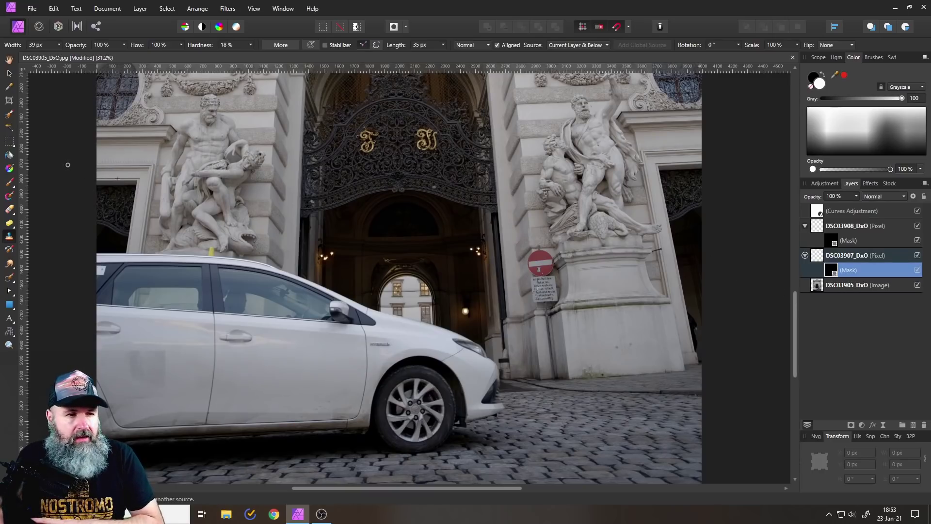
- Paint white with a 408 px, 0% hardness brush on the DSC03907 mask over the car
{"action": "left_click", "coordinate": [14, 183]}
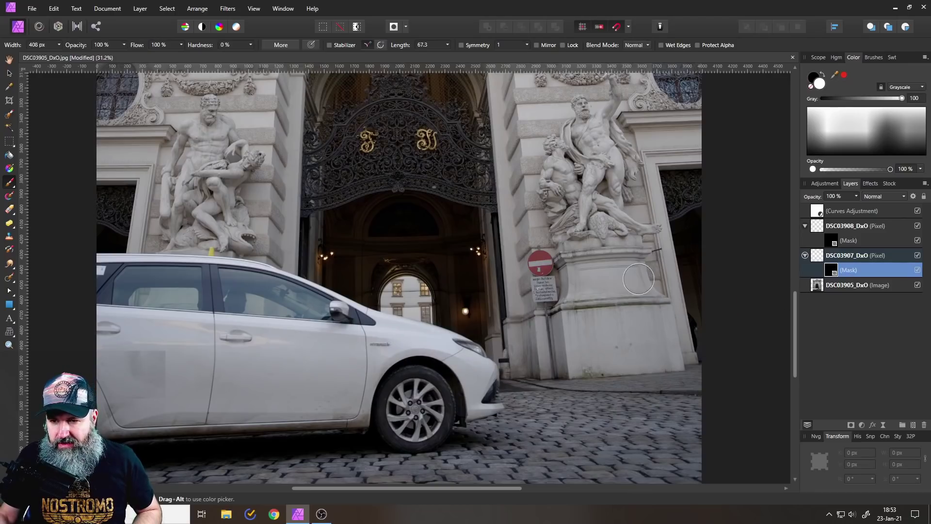
{"action": "mouse_move", "coordinate": [248, 272]}
{"action": "left_mouse_down"}
{"action": "mouse_move", "coordinate": [205, 261]}
{"action": "mouse_move", "coordinate": [85, 264]}
{"action": "mouse_move", "coordinate": [209, 268]}
{"action": "mouse_move", "coordinate": [267, 285]}
{"action": "mouse_move", "coordinate": [309, 321]}
{"action": "mouse_move", "coordinate": [373, 333]}
{"action": "mouse_move", "coordinate": [351, 311]}
{"action": "mouse_move", "coordinate": [456, 353]}
{"action": "mouse_move", "coordinate": [412, 361]}
{"action": "mouse_move", "coordinate": [212, 298]}
{"action": "mouse_move", "coordinate": [229, 293]}
{"action": "mouse_move", "coordinate": [134, 314]}
{"action": "mouse_move", "coordinate": [194, 320]}
{"action": "mouse_move", "coordinate": [145, 349]}
{"action": "mouse_move", "coordinate": [369, 349]}
{"action": "mouse_move", "coordinate": [67, 384]}
{"action": "mouse_move", "coordinate": [142, 400]}
{"action": "mouse_move", "coordinate": [443, 384]}
{"action": "mouse_move", "coordinate": [451, 371]}
{"action": "mouse_move", "coordinate": [355, 451]}
{"action": "mouse_move", "coordinate": [274, 459]}
{"action": "mouse_move", "coordinate": [384, 445]}
{"action": "mouse_move", "coordinate": [325, 410]}
{"action": "mouse_move", "coordinate": [406, 384]}
{"action": "mouse_move", "coordinate": [437, 409]}
{"action": "mouse_move", "coordinate": [453, 462]}
{"action": "mouse_move", "coordinate": [435, 438]}
{"action": "left_mouse_up"}
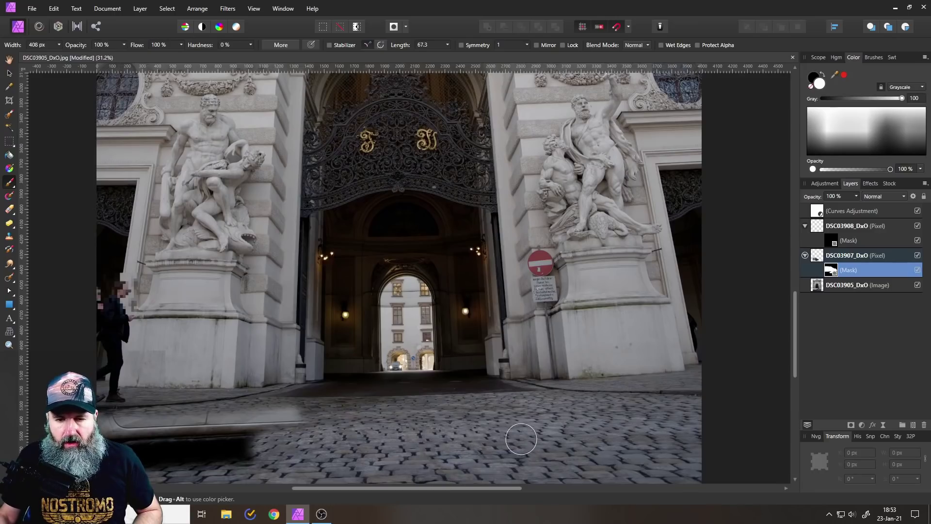
{"action": "mouse_move", "coordinate": [523, 458]}
{"action": "left_mouse_down"}
{"action": "mouse_move", "coordinate": [175, 423]}
{"action": "mouse_move", "coordinate": [294, 419]}
{"action": "mouse_move", "coordinate": [234, 459]}
{"action": "mouse_move", "coordinate": [187, 467]}
{"action": "left_mouse_up"}
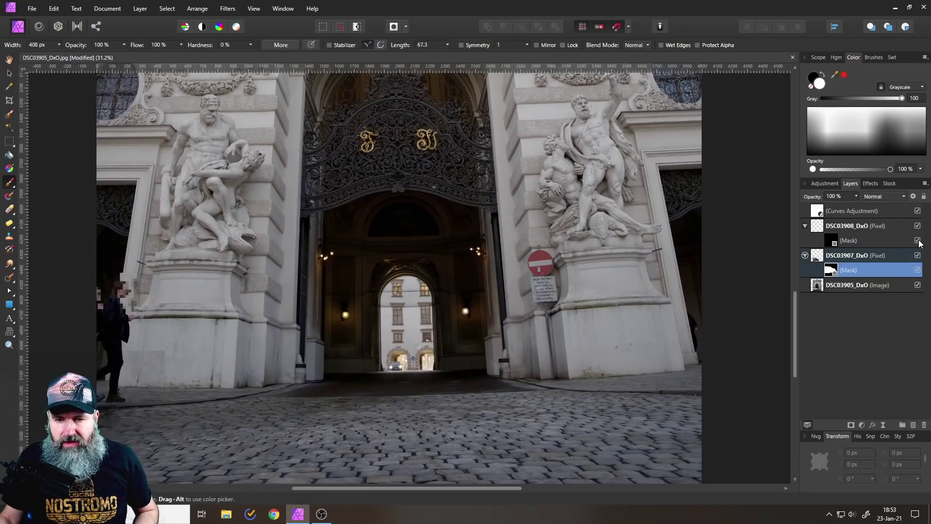
- Toggle the DSC03908 mask to check the walkers, leaving it enabled
{"action": "left_click", "coordinate": [920, 242]}
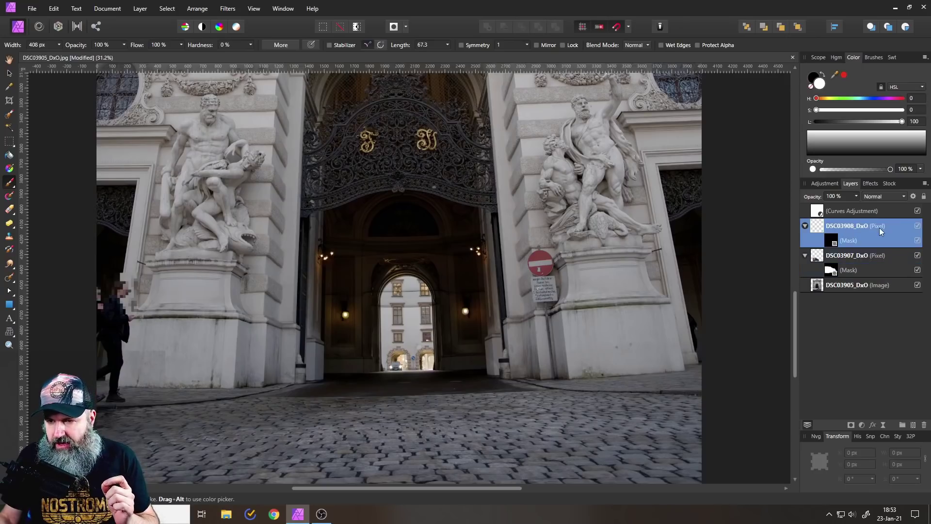
{"action": "left_click", "coordinate": [918, 240]}
{"action": "left_click", "coordinate": [918, 241]}
{"action": "left_click", "coordinate": [918, 241]}
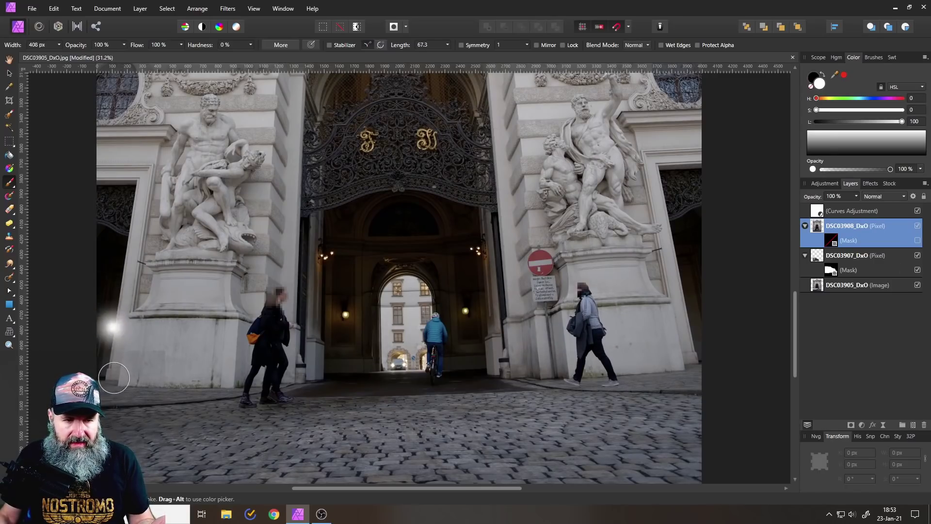
{"action": "left_click", "coordinate": [918, 240]}
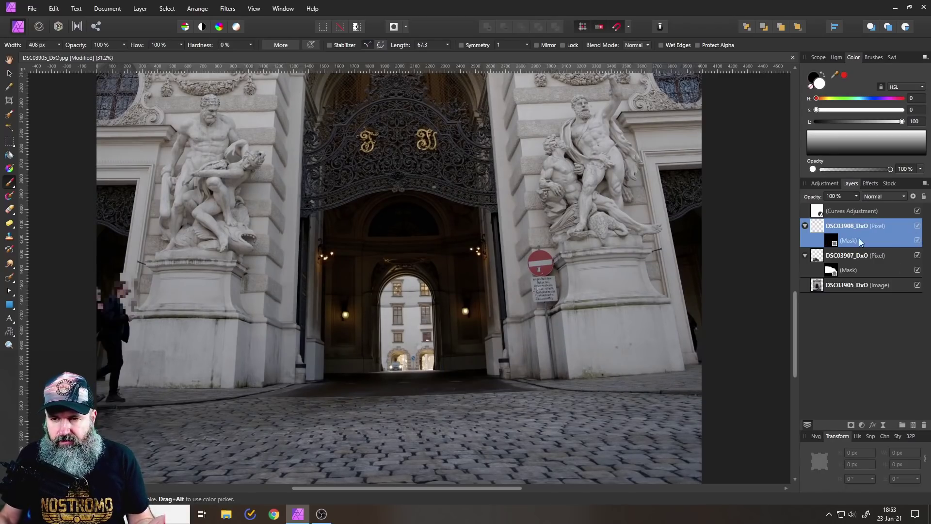
- Paint out the pedestrian at the left edge on the DSC03908 mask
{"action": "left_click", "coordinate": [831, 240]}
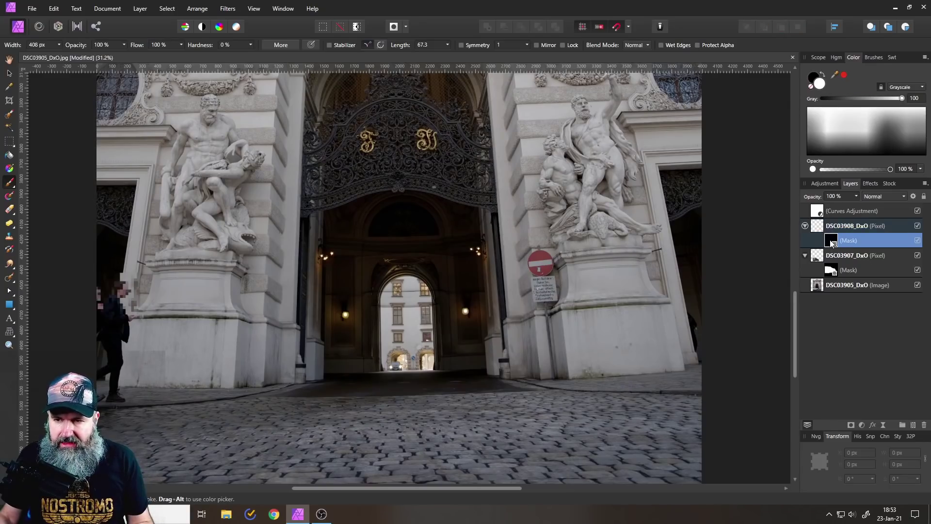
{"action": "left_click_drag", "start_coordinate": [125, 275], "coordinate": [119, 385]}
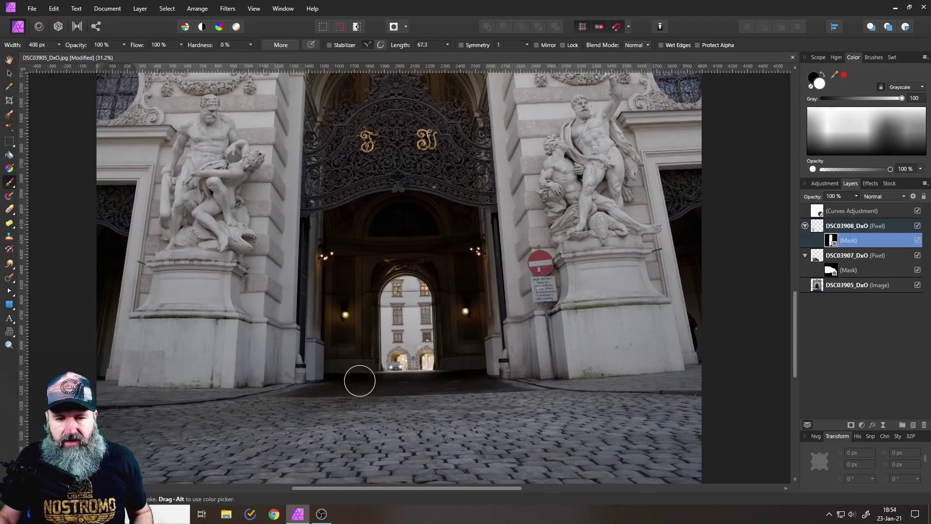
{"action": "scroll", "coordinate": [405, 386], "scroll_direction": "up", "scroll_amount": 8}
{"action": "scroll", "coordinate": [359, 340], "scroll_direction": "down", "scroll_amount": 7}
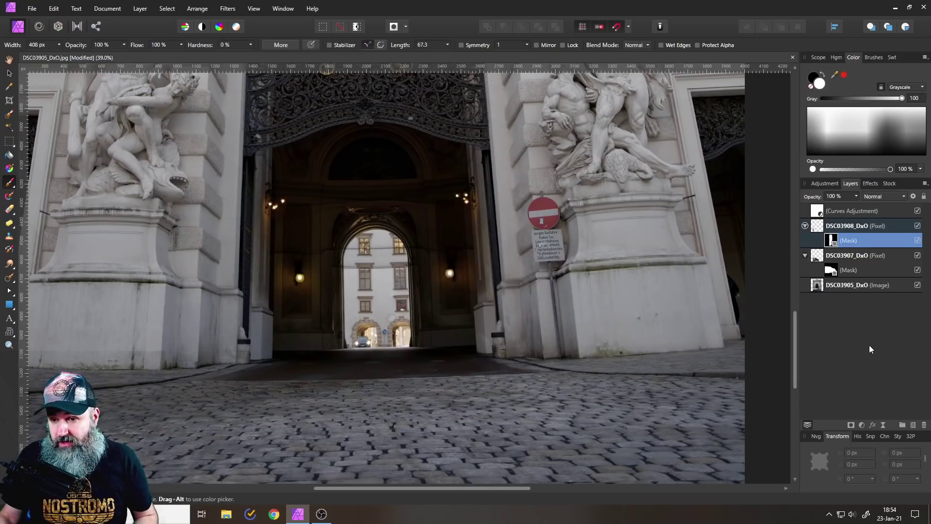
- Add an empty pixel layer above DSC03908 and set the Clone Brush to 0% hardness
{"action": "left_click", "coordinate": [820, 229]}
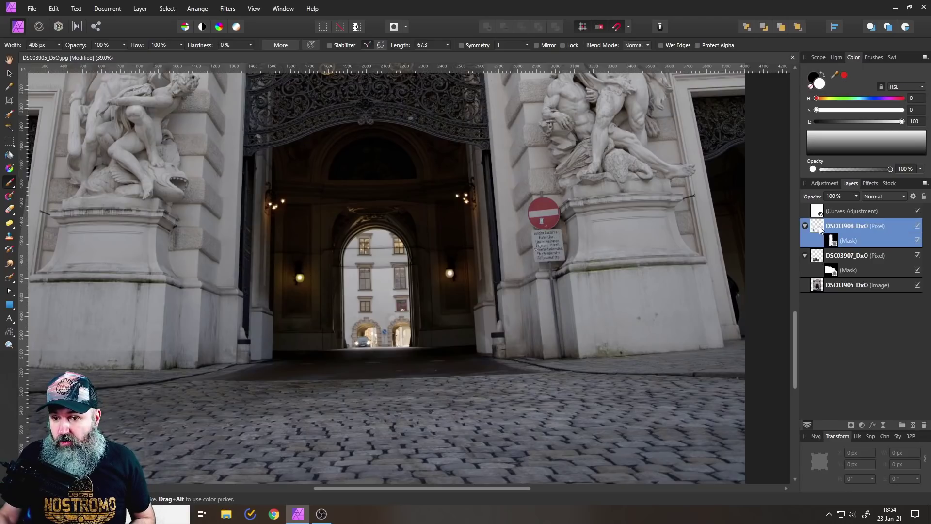
{"action": "left_click", "coordinate": [913, 425]}
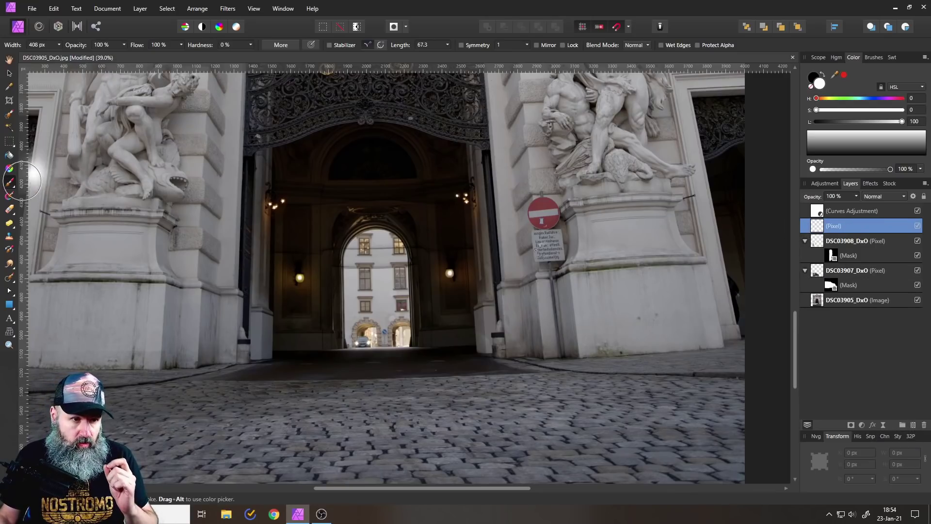
{"action": "left_click", "coordinate": [9, 237]}
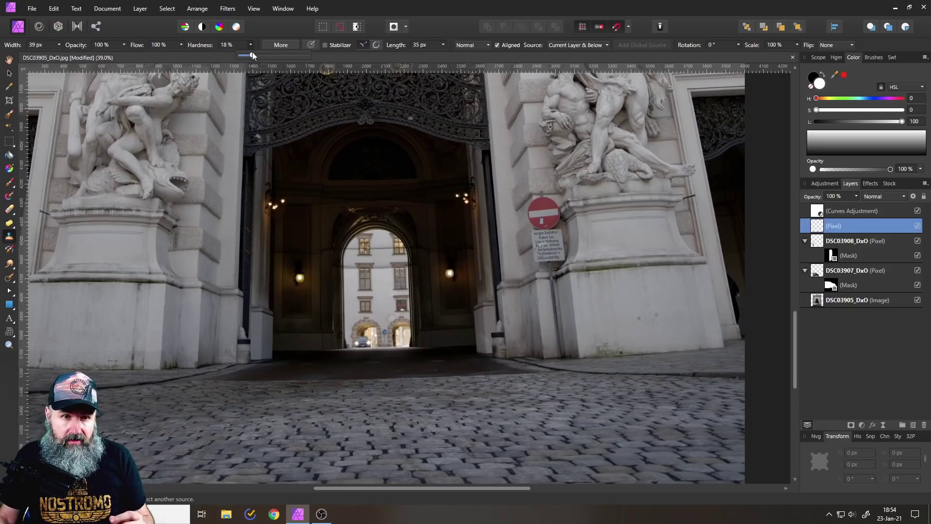
{"action": "left_click_drag", "start_coordinate": [252, 55], "coordinate": [238, 55]}
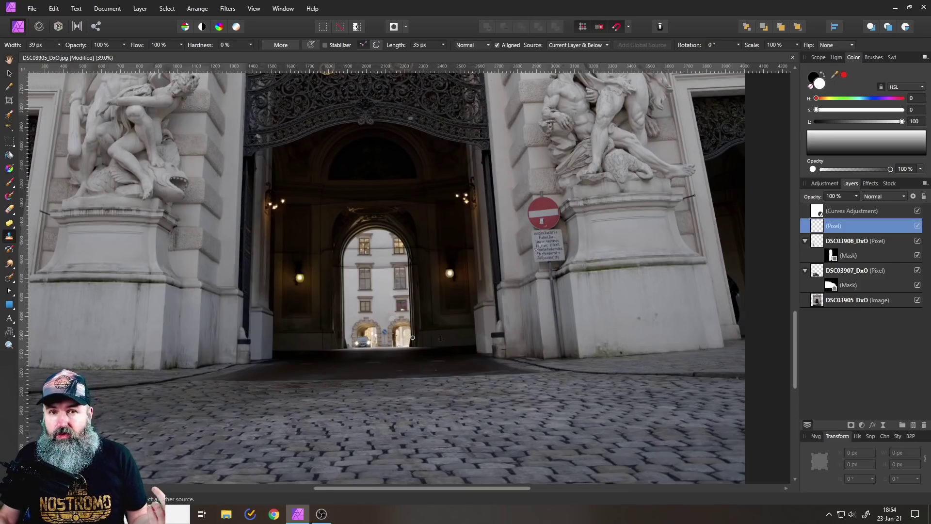
- Set clone rotation to 5° and clone pillar texture over the left archway area
{"action": "scroll", "coordinate": [375, 338], "scroll_direction": "up", "scroll_amount": 10}
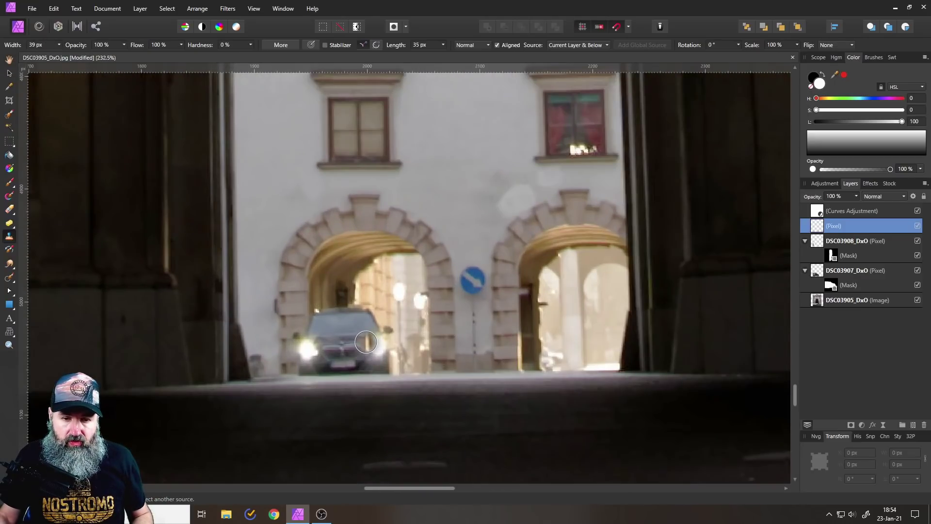
{"action": "scroll", "coordinate": [366, 346], "scroll_direction": "down", "scroll_amount": 1}
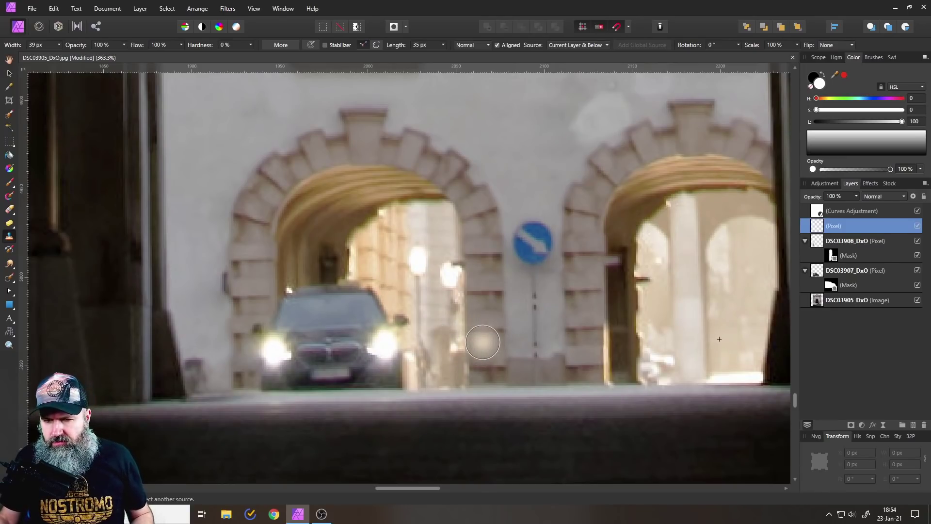
{"action": "mouse_move", "coordinate": [626, 331]}
{"action": "left_mouse_down"}
{"action": "mouse_move", "coordinate": [613, 328]}
{"action": "mouse_move", "coordinate": [619, 315]}
{"action": "mouse_move", "coordinate": [608, 327]}
{"action": "left_mouse_up"}
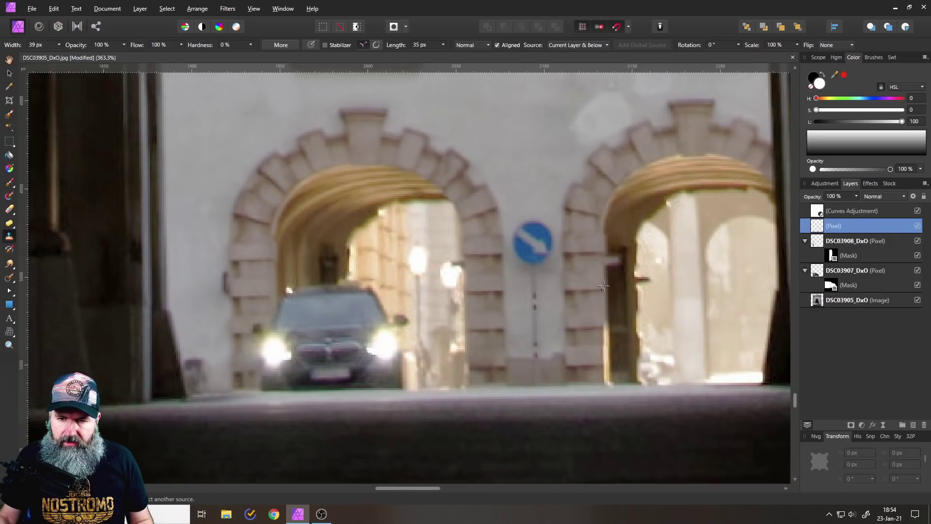
{"action": "key", "text": "alt"}
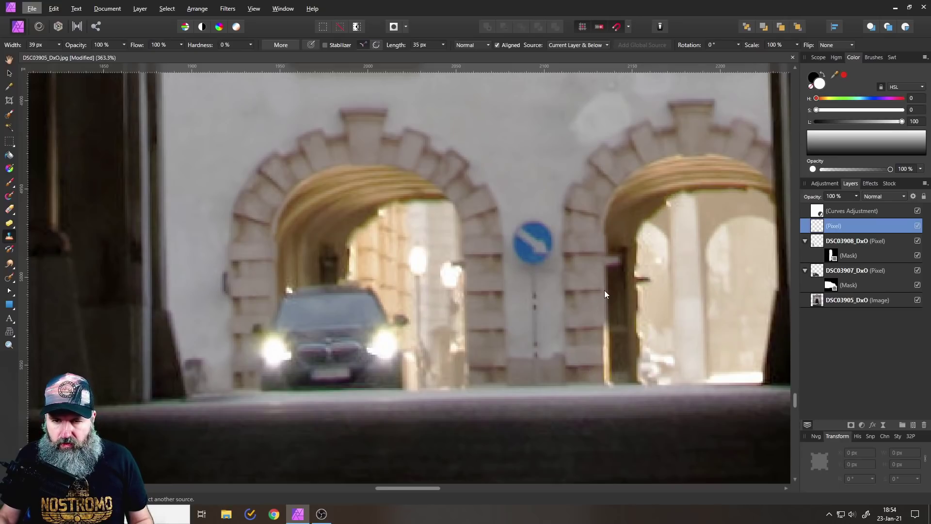
{"action": "key", "text": "alt"}
{"action": "key", "text": "alt"}
{"action": "key", "text": "alt"}
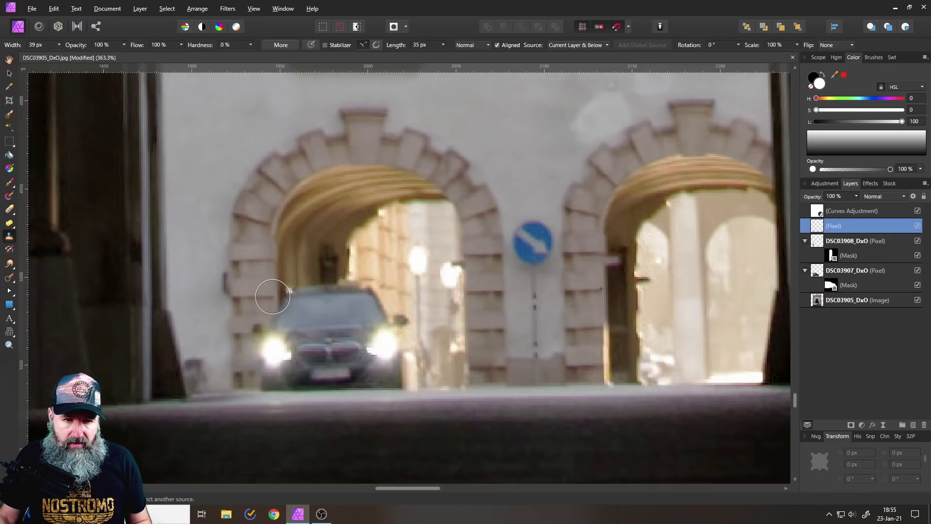
{"action": "mouse_move", "coordinate": [273, 296]}
{"action": "left_mouse_down"}
{"action": "mouse_move", "coordinate": [270, 384]}
{"action": "mouse_move", "coordinate": [279, 305]}
{"action": "mouse_move", "coordinate": [315, 309]}
{"action": "mouse_move", "coordinate": [299, 318]}
{"action": "mouse_move", "coordinate": [312, 372]}
{"action": "mouse_move", "coordinate": [333, 381]}
{"action": "mouse_move", "coordinate": [364, 360]}
{"action": "mouse_move", "coordinate": [380, 386]}
{"action": "mouse_move", "coordinate": [395, 372]}
{"action": "mouse_move", "coordinate": [403, 310]}
{"action": "mouse_move", "coordinate": [381, 312]}
{"action": "mouse_move", "coordinate": [359, 296]}
{"action": "mouse_move", "coordinate": [341, 334]}
{"action": "mouse_move", "coordinate": [320, 273]}
{"action": "mouse_move", "coordinate": [314, 282]}
{"action": "mouse_move", "coordinate": [315, 248]}
{"action": "mouse_move", "coordinate": [332, 225]}
{"action": "mouse_move", "coordinate": [401, 206]}
{"action": "mouse_move", "coordinate": [343, 253]}
{"action": "mouse_move", "coordinate": [348, 275]}
{"action": "mouse_move", "coordinate": [368, 243]}
{"action": "mouse_move", "coordinate": [400, 219]}
{"action": "mouse_move", "coordinate": [413, 226]}
{"action": "mouse_move", "coordinate": [395, 222]}
{"action": "mouse_move", "coordinate": [402, 216]}
{"action": "mouse_move", "coordinate": [443, 216]}
{"action": "left_mouse_up"}
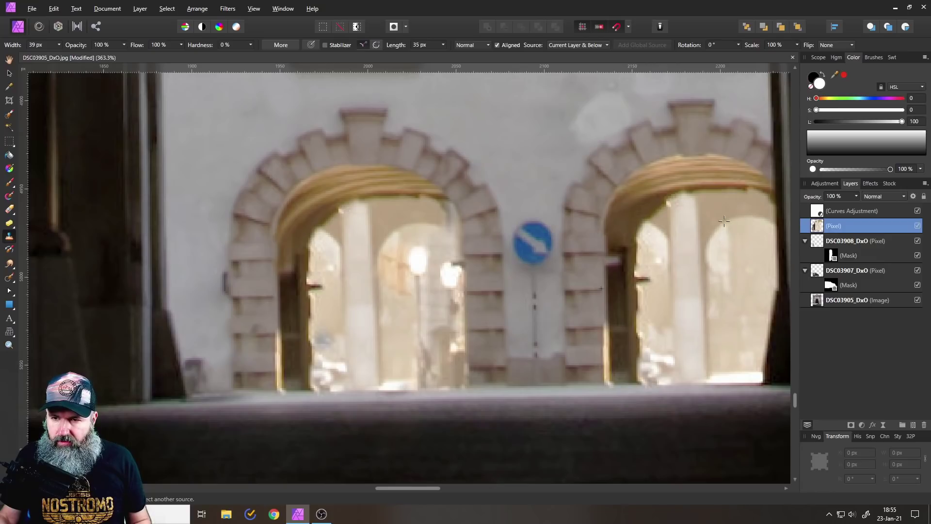
- Sample the right arch's edge as the new clone source
{"action": "left_click_drag", "start_coordinate": [724, 221], "coordinate": [657, 224]}
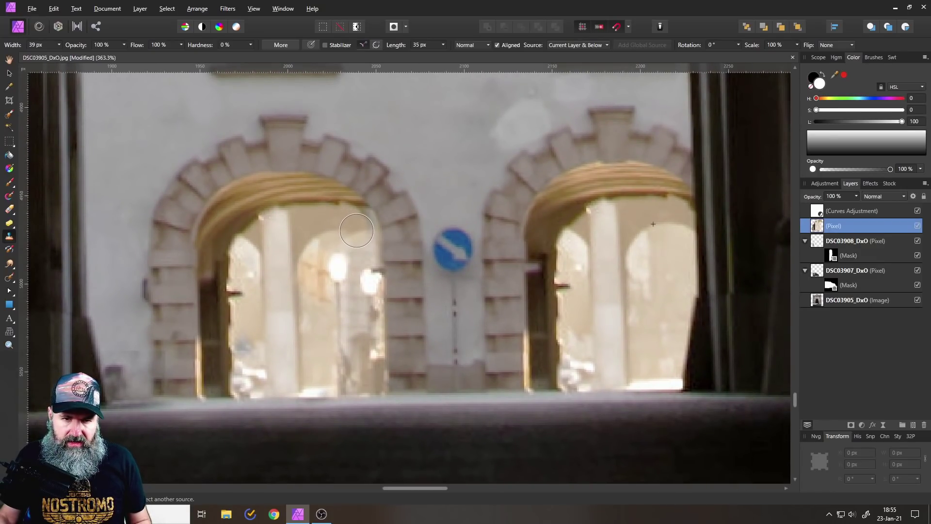
{"action": "scroll", "coordinate": [348, 229], "scroll_direction": "up", "scroll_amount": 1}
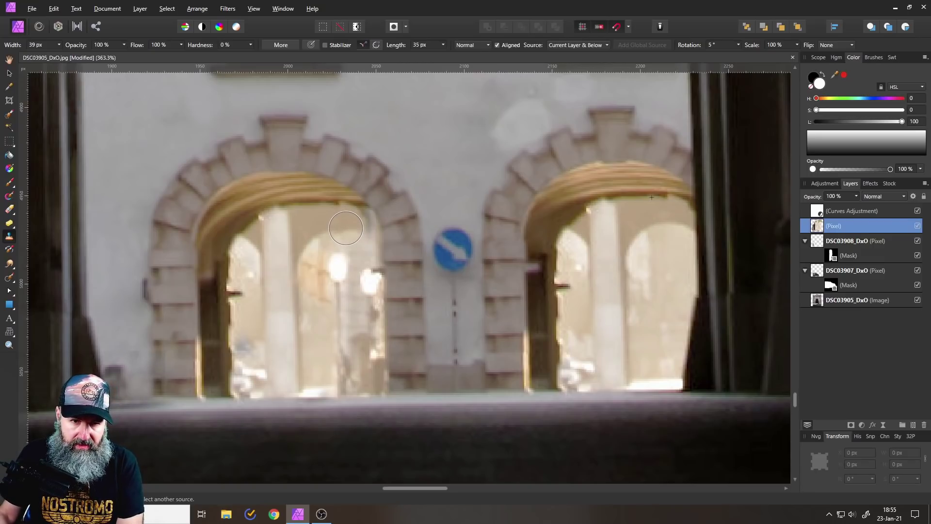
{"action": "scroll", "coordinate": [346, 228], "scroll_direction": "up", "scroll_amount": 4}
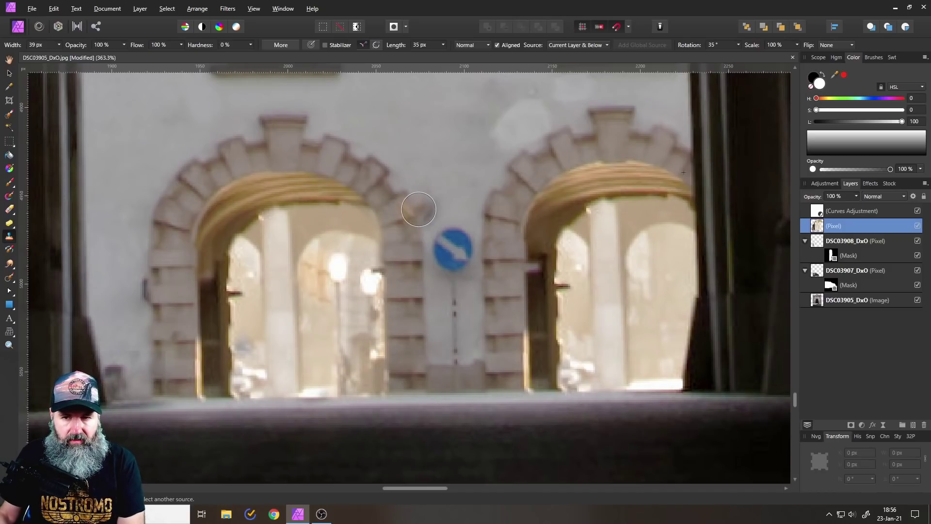
{"action": "left_click", "coordinate": [647, 196], "text": "alt"}
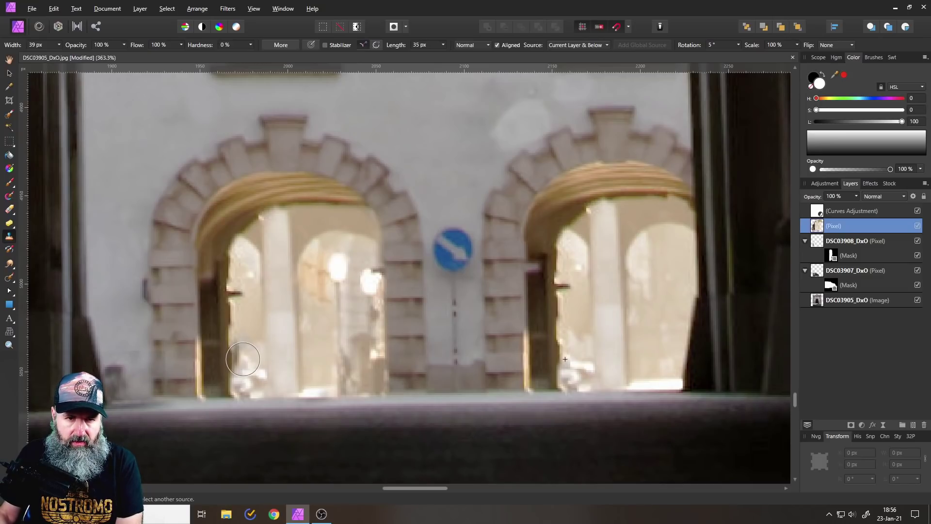
- Clone plain wall over the top of the left doorway and reset clone rotation to 0°
{"action": "left_click", "coordinate": [441, 156], "text": "alt"}
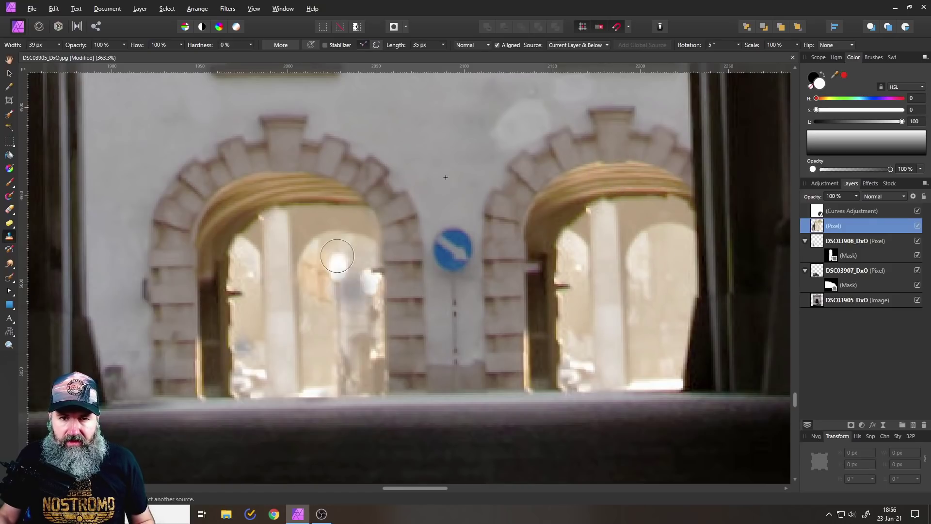
{"action": "left_click_drag", "start_coordinate": [530, 277], "coordinate": [536, 257]}
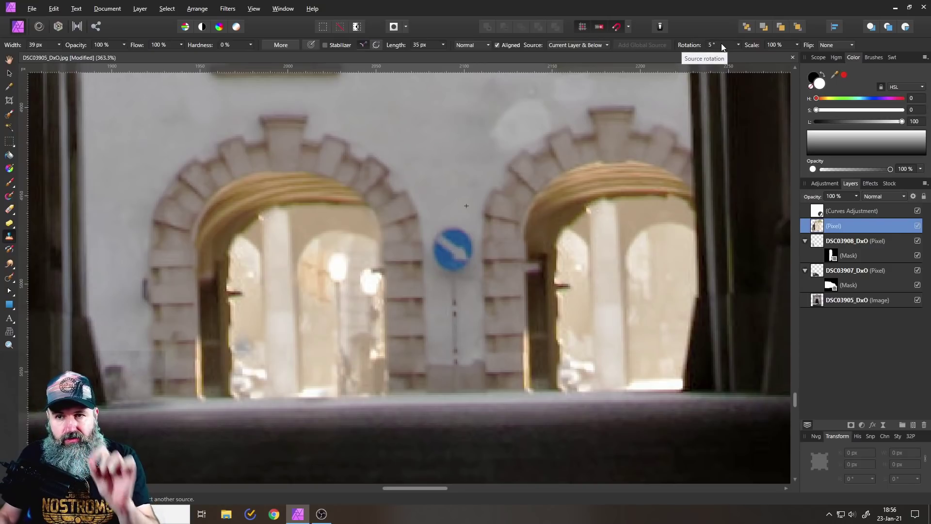
{"action": "left_click", "coordinate": [738, 45]}
{"action": "left_click_drag", "start_coordinate": [740, 56], "coordinate": [714, 57]}
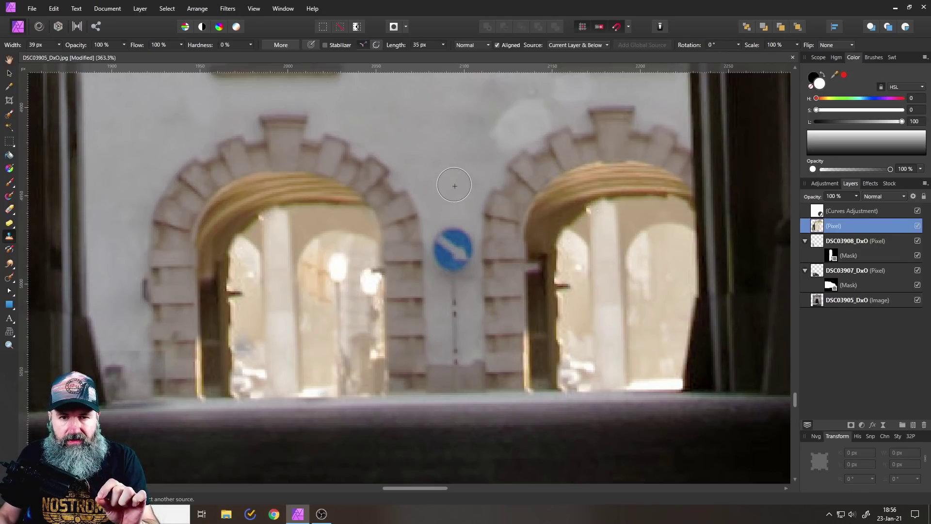
- Sample wall above the road sign and clone grey wall over the blue sign and post
{"action": "left_click", "coordinate": [450, 164], "text": "alt"}
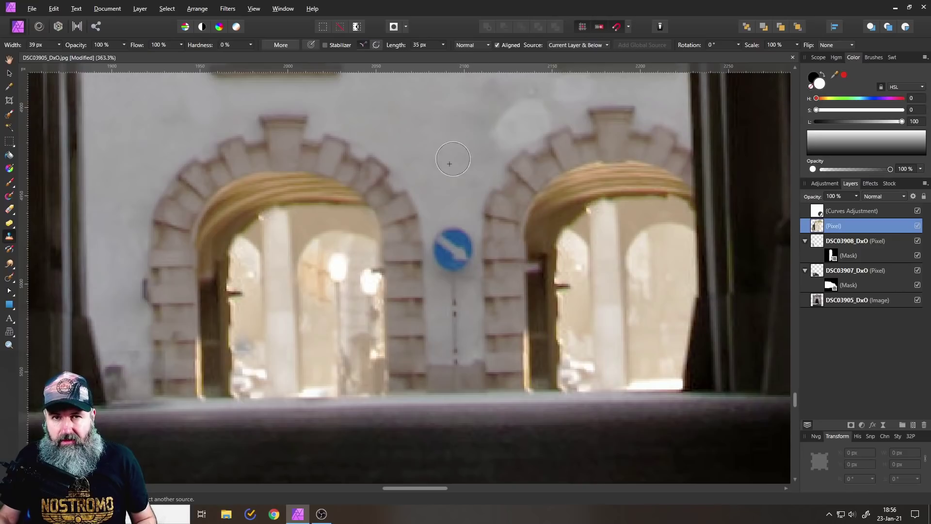
{"action": "mouse_move", "coordinate": [450, 248]}
{"action": "left_mouse_down"}
{"action": "mouse_move", "coordinate": [450, 232]}
{"action": "mouse_move", "coordinate": [458, 347]}
{"action": "mouse_move", "coordinate": [445, 335]}
{"action": "mouse_move", "coordinate": [469, 323]}
{"action": "mouse_move", "coordinate": [460, 315]}
{"action": "left_mouse_up"}
{"action": "left_click", "coordinate": [454, 235], "text": "alt"}
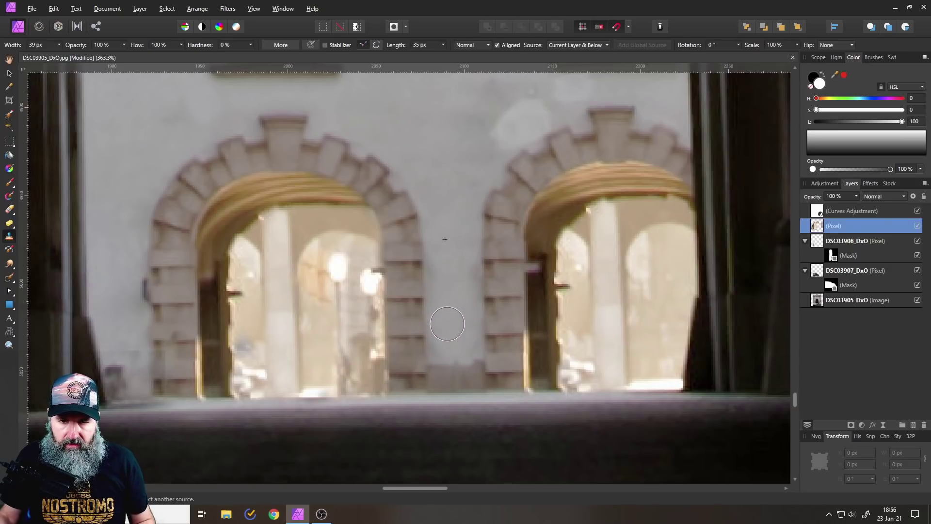
{"action": "scroll", "coordinate": [456, 223], "scroll_direction": "down", "scroll_amount": 5}
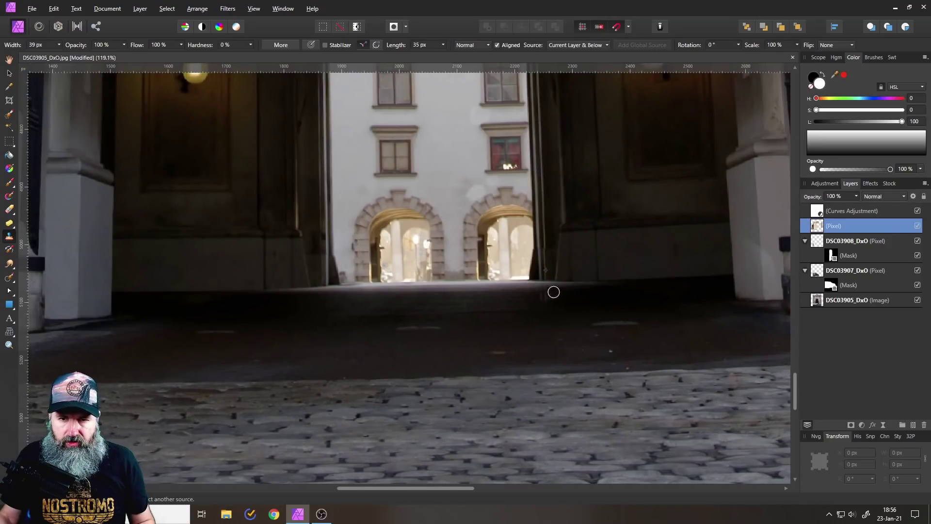
{"action": "scroll", "coordinate": [553, 291], "scroll_direction": "right", "scroll_amount": 3}
{"action": "scroll", "coordinate": [460, 299], "scroll_direction": "down", "scroll_amount": 6}
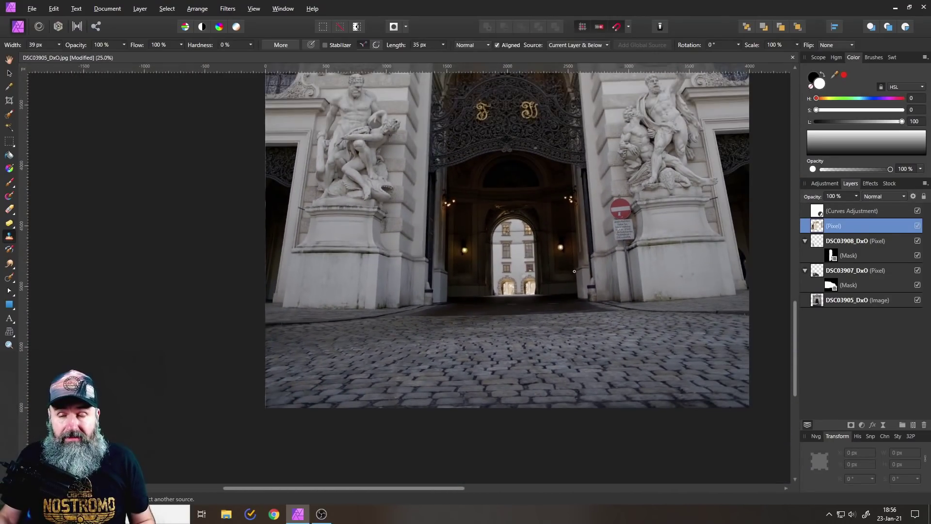
{"action": "scroll", "coordinate": [470, 349], "scroll_direction": "up", "scroll_amount": 4}
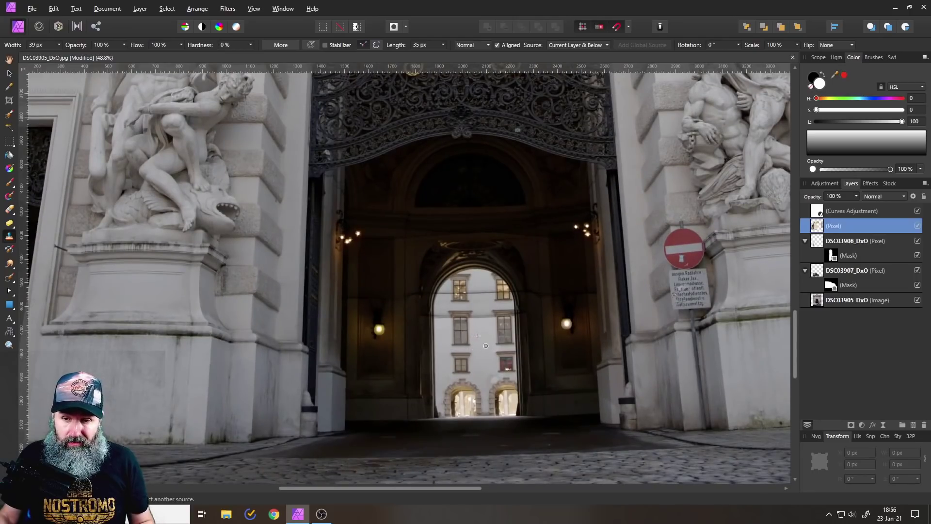
{"action": "scroll", "coordinate": [512, 340], "scroll_direction": "down", "scroll_amount": 1}
{"action": "scroll", "coordinate": [512, 340], "scroll_direction": "right", "scroll_amount": 1}
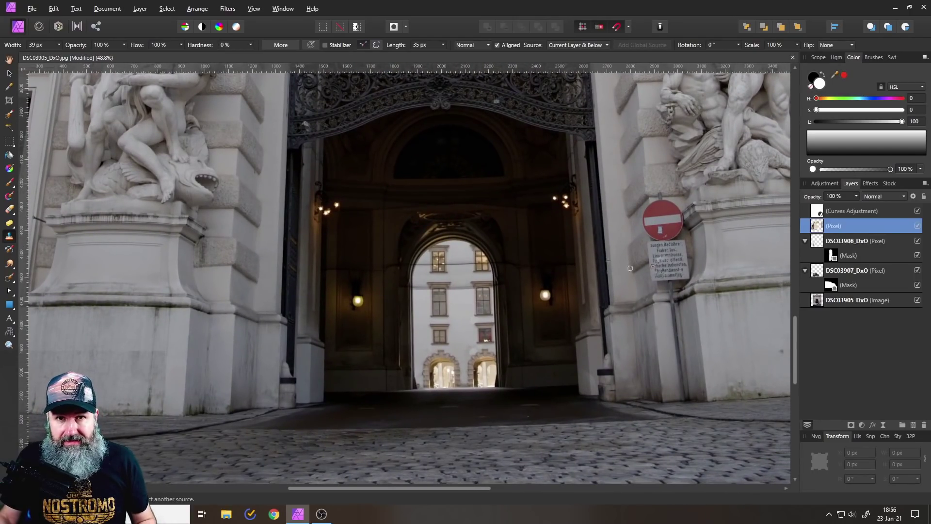
{"action": "scroll", "coordinate": [687, 249], "scroll_direction": "up", "scroll_amount": 3}
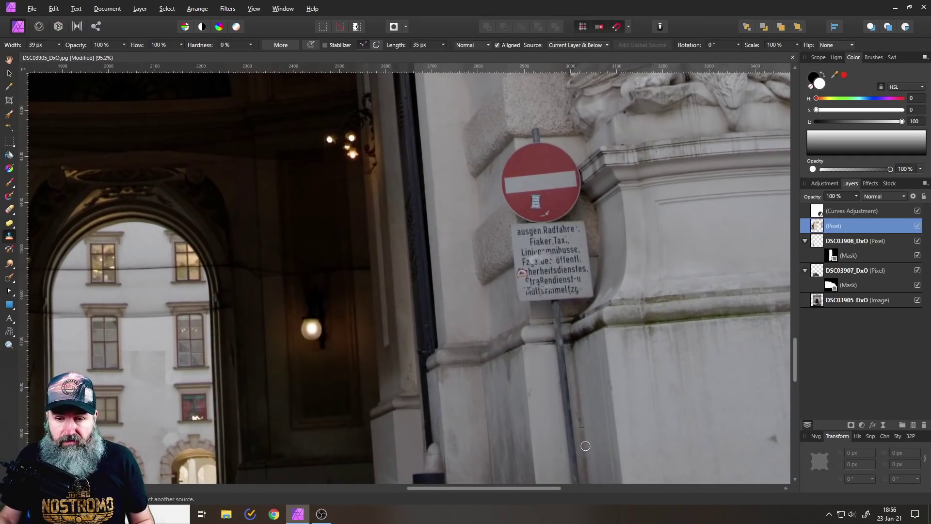
{"action": "scroll", "coordinate": [586, 446], "scroll_direction": "down", "scroll_amount": 3}
{"action": "scroll", "coordinate": [437, 334], "scroll_direction": "down", "scroll_amount": 2}
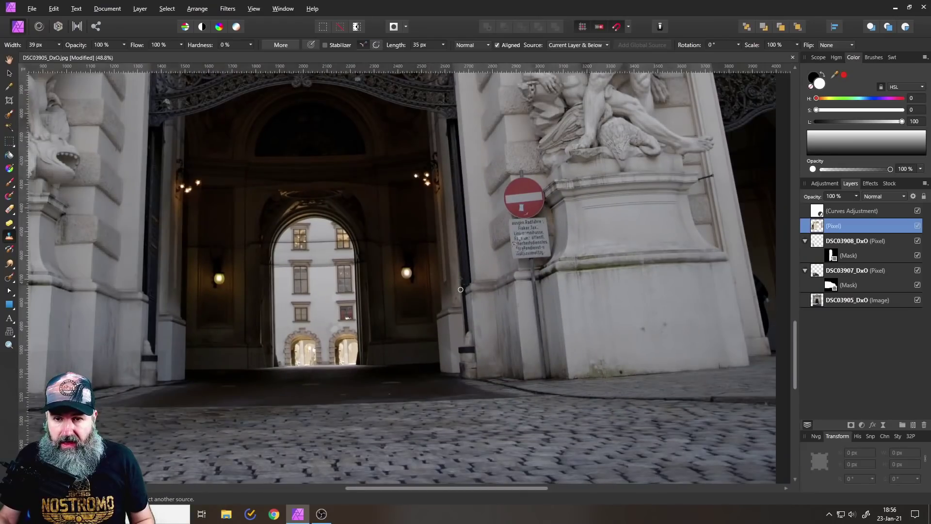
{"action": "mouse_move", "coordinate": [461, 290]}
{"action": "left_mouse_down"}
{"action": "mouse_move", "coordinate": [620, 332]}
{"action": "mouse_move", "coordinate": [589, 325]}
{"action": "left_mouse_up"}
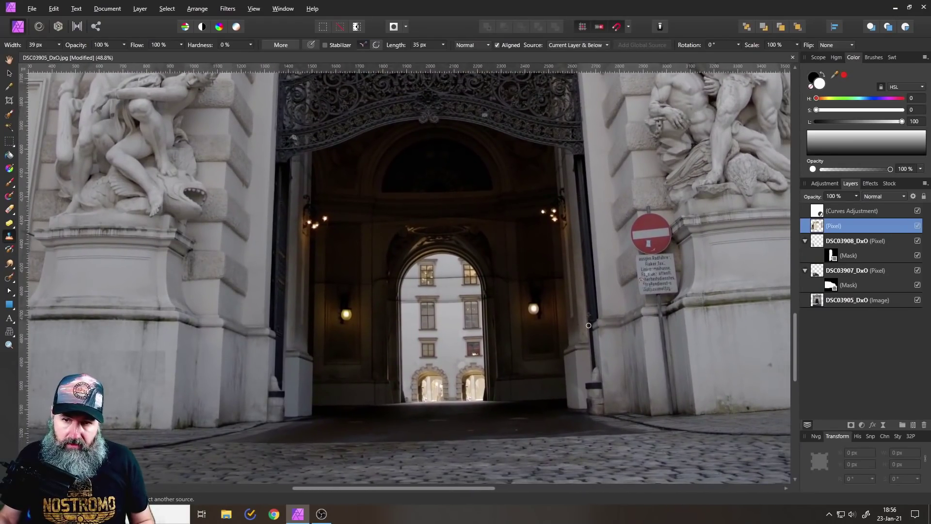
- Merge visible layers into a new pixel layer and move it above the Curves Adjustment
{"action": "right_click", "coordinate": [817, 229]}
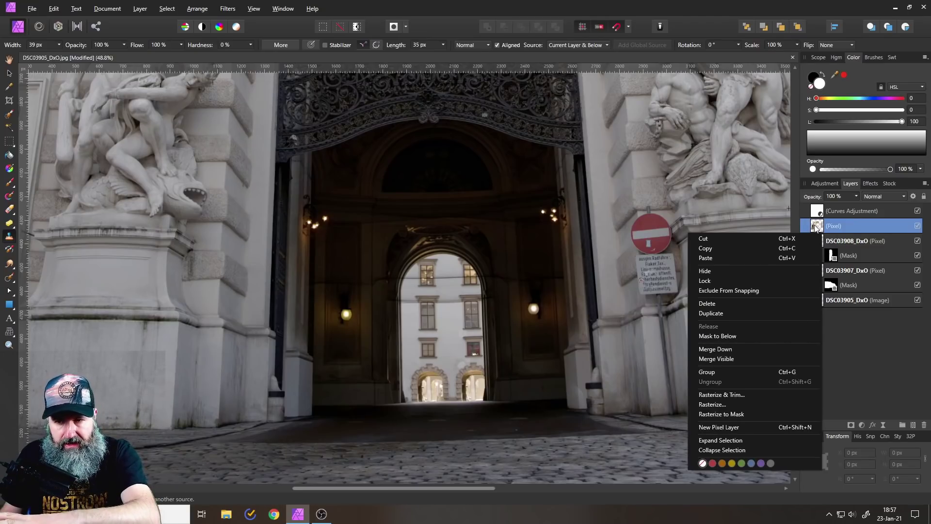
{"action": "left_click", "coordinate": [730, 358]}
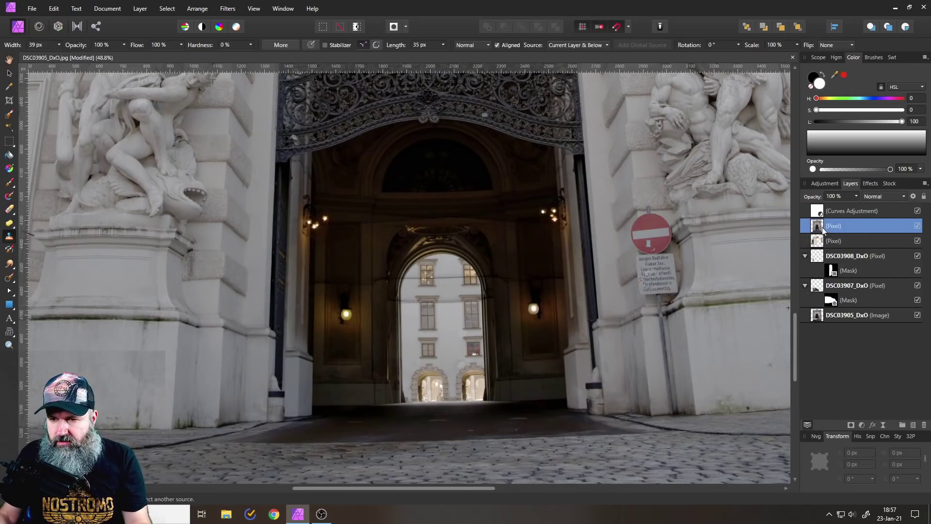
{"action": "left_click_drag", "start_coordinate": [821, 228], "coordinate": [818, 208]}
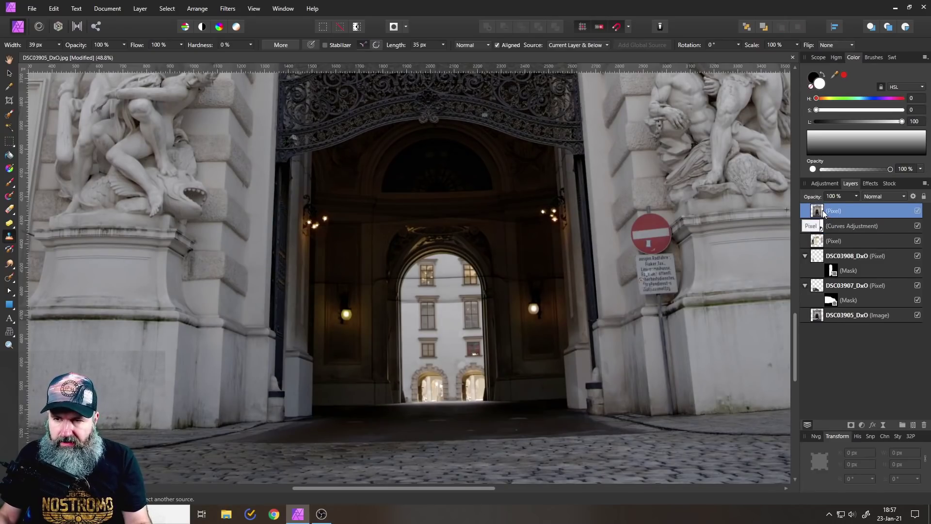
{"action": "left_click", "coordinate": [10, 143]}
- Copy a rectangle around the left statue and pedestal onto a new pixel layer
{"action": "left_click_drag", "start_coordinate": [76, 118], "coordinate": [288, 445]}
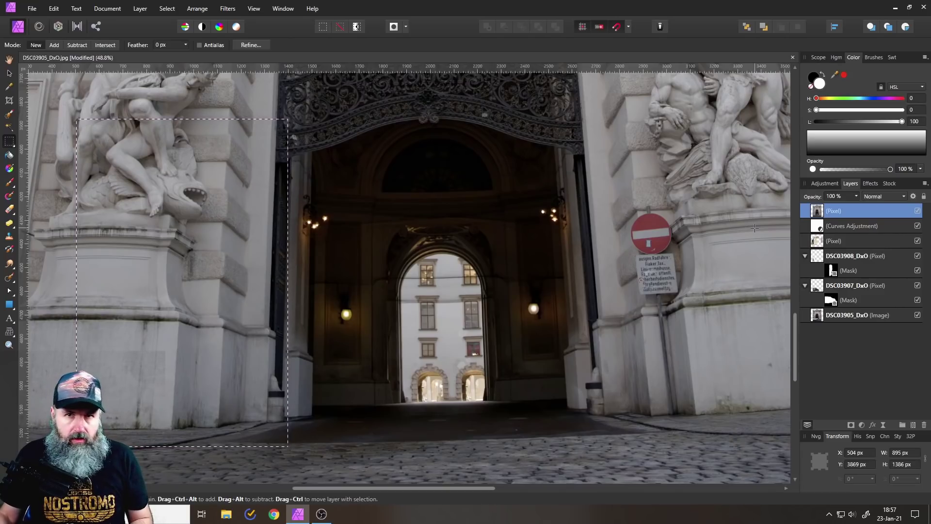
{"action": "key", "text": "ctrl+shift+n"}
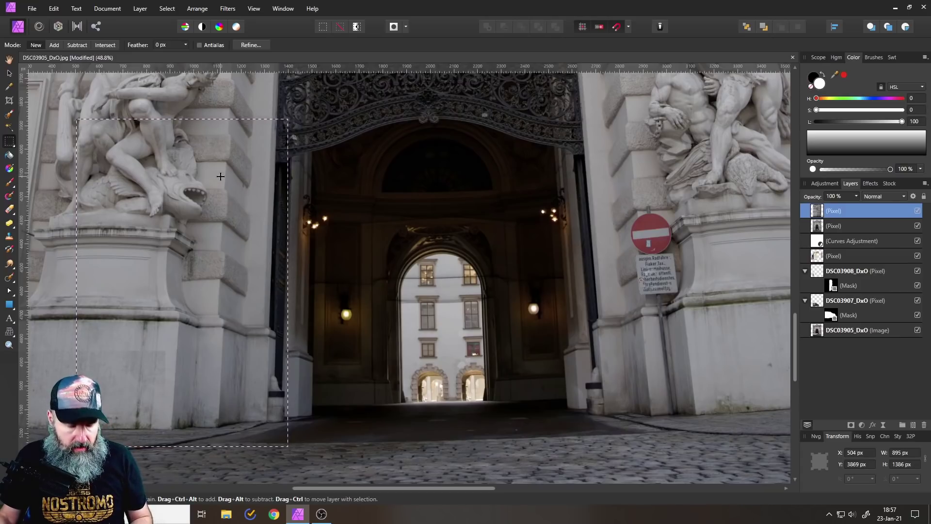
{"action": "key", "text": "ctrl+d"}
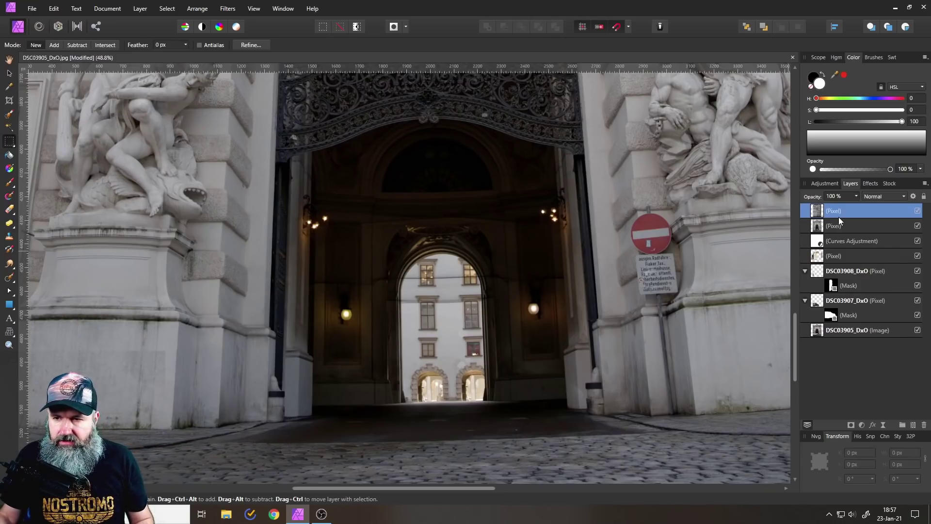
- Delete the extra pixel layer and move the top Pixel layer to just above DSC03908_DxO
{"action": "left_click", "coordinate": [821, 225]}
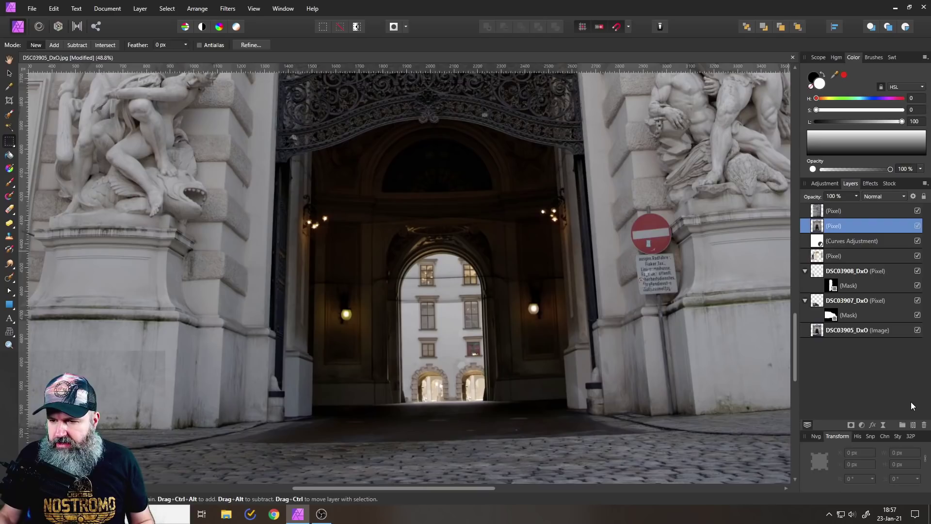
{"action": "left_click", "coordinate": [924, 425]}
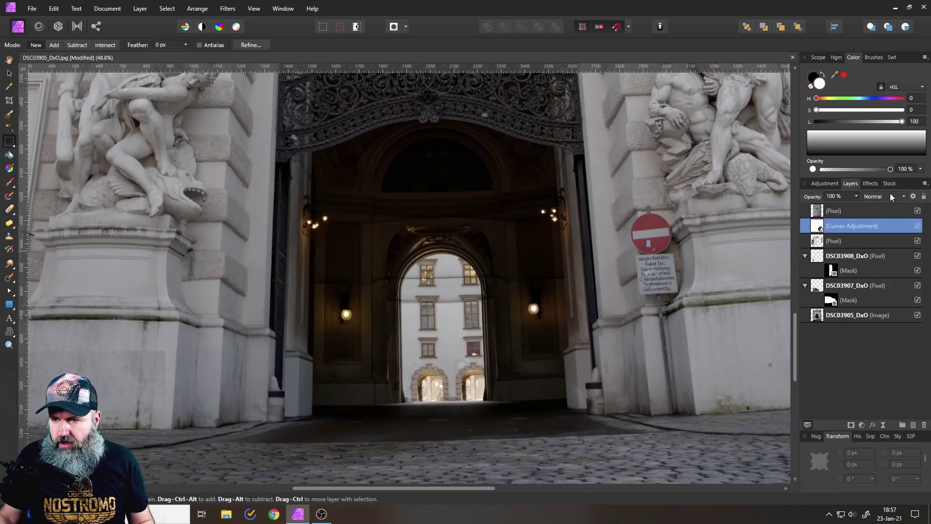
{"action": "left_click", "coordinate": [819, 212]}
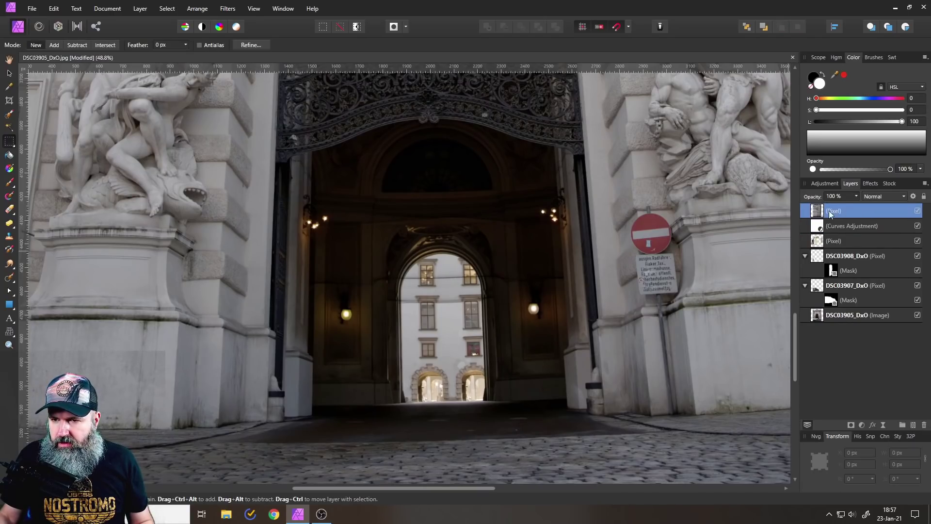
{"action": "left_click_drag", "start_coordinate": [818, 215], "coordinate": [821, 255]}
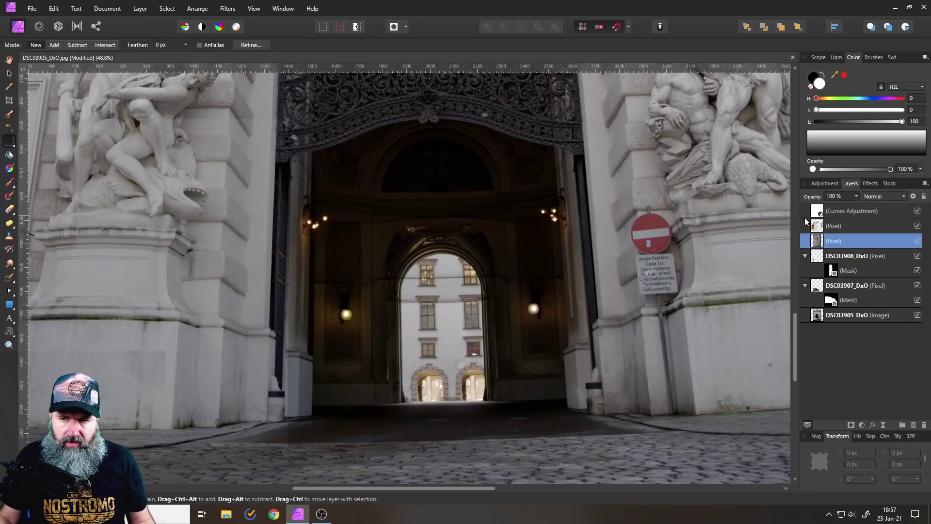
- Flip the statue patch horizontally and position it over the right pillar's no-entry sign
{"action": "left_click", "coordinate": [8, 74]}
{"action": "left_click_drag", "start_coordinate": [213, 255], "coordinate": [686, 249]}
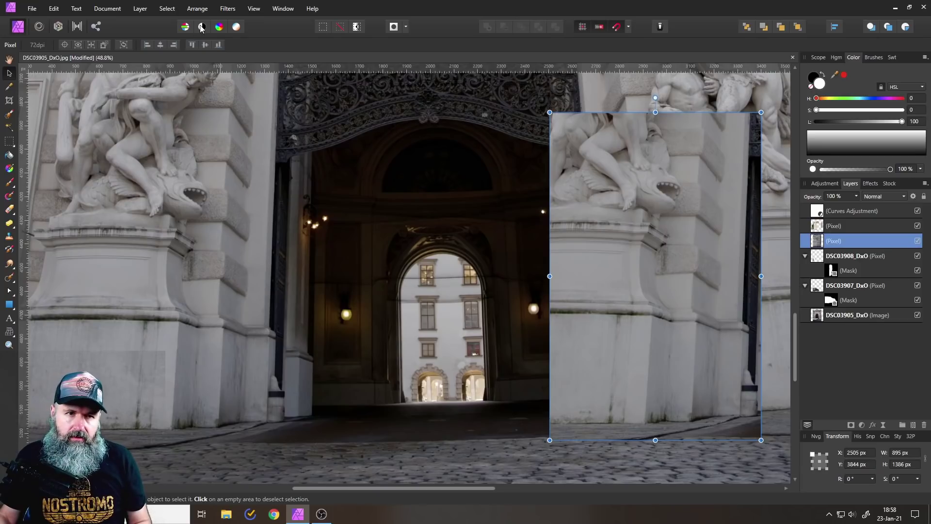
{"action": "left_click", "coordinate": [196, 9]}
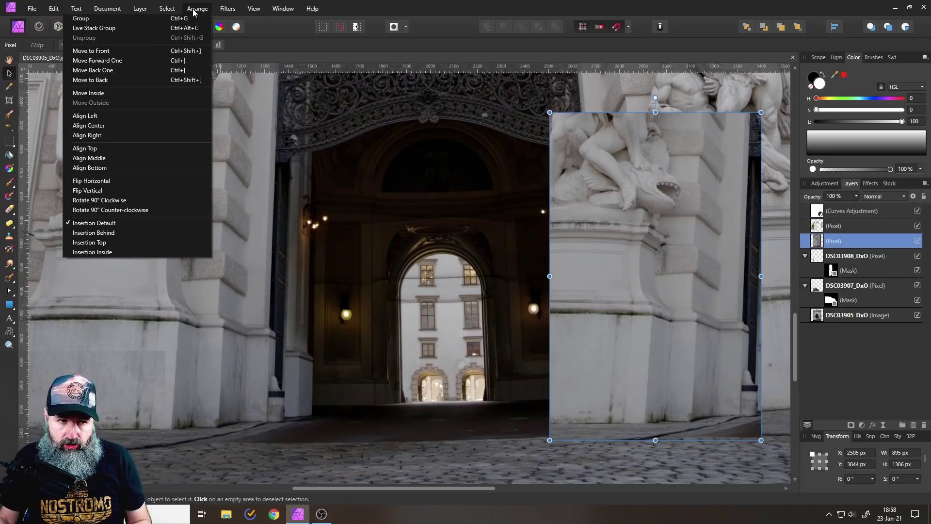
{"action": "left_click", "coordinate": [108, 184]}
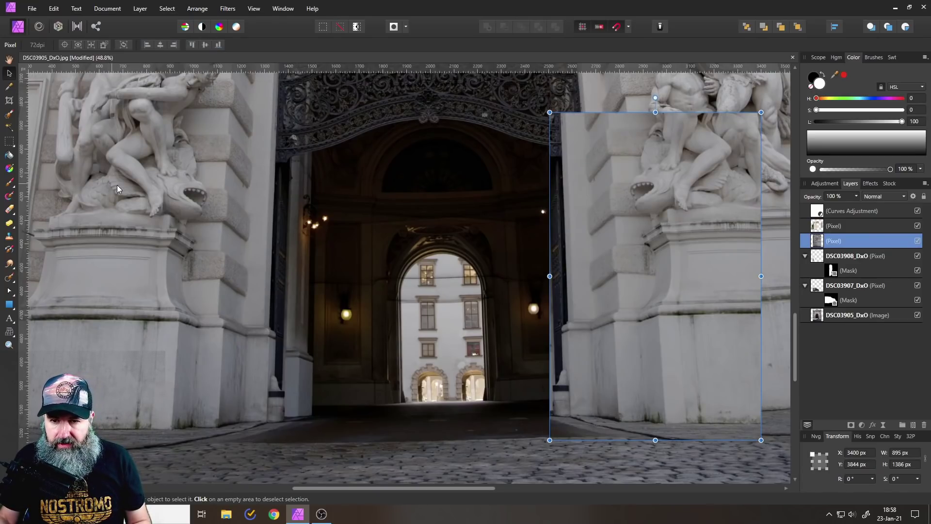
{"action": "left_click_drag", "start_coordinate": [624, 268], "coordinate": [657, 295]}
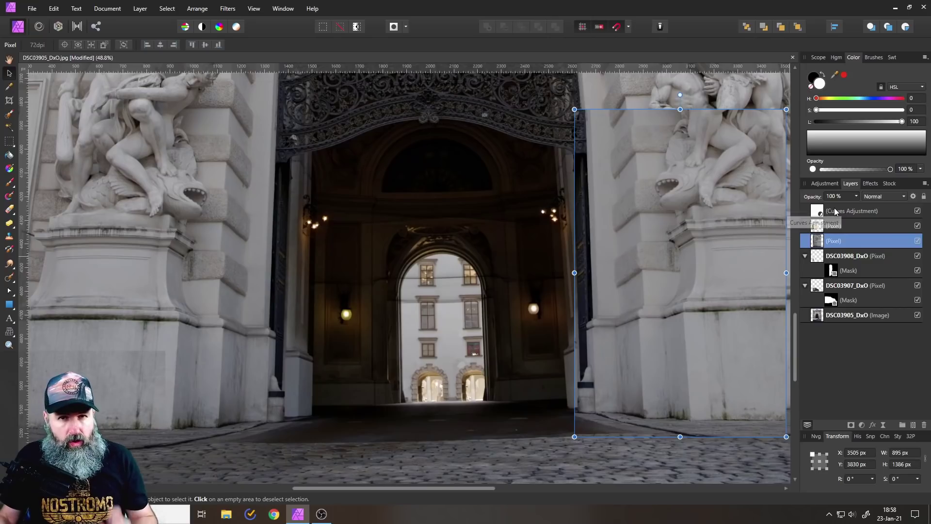
- Lower the patch layer's opacity to 57% so the sign shows beneath
{"action": "left_click", "coordinate": [857, 196]}
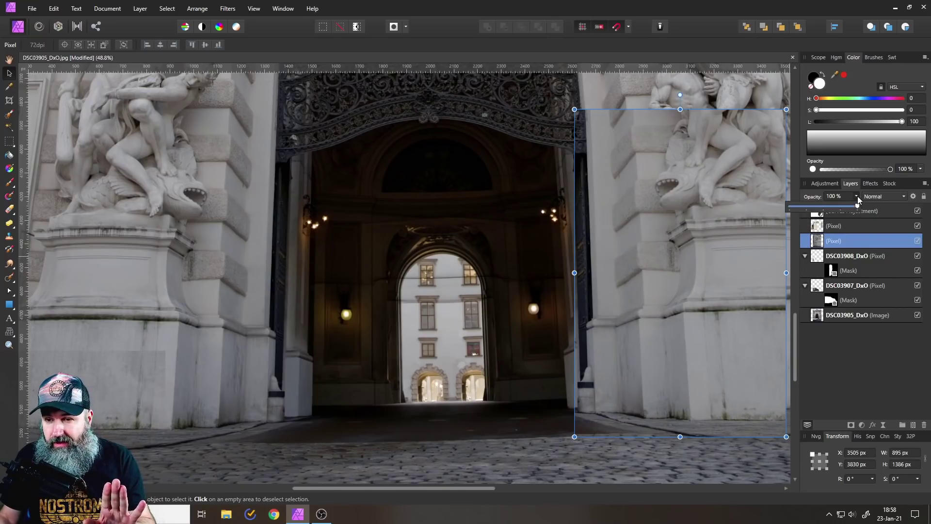
{"action": "left_click_drag", "start_coordinate": [853, 204], "coordinate": [829, 206]}
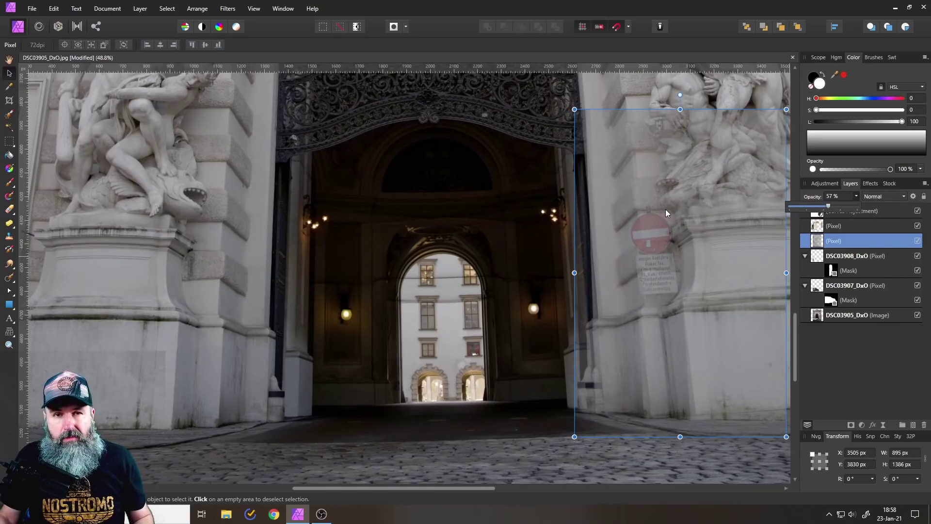
{"action": "left_click_drag", "start_coordinate": [665, 208], "coordinate": [583, 205]}
- Rotate the patch 2.1° and shift it to line up with the right pillar
{"action": "scroll", "coordinate": [583, 202], "scroll_direction": "up", "scroll_amount": 3}
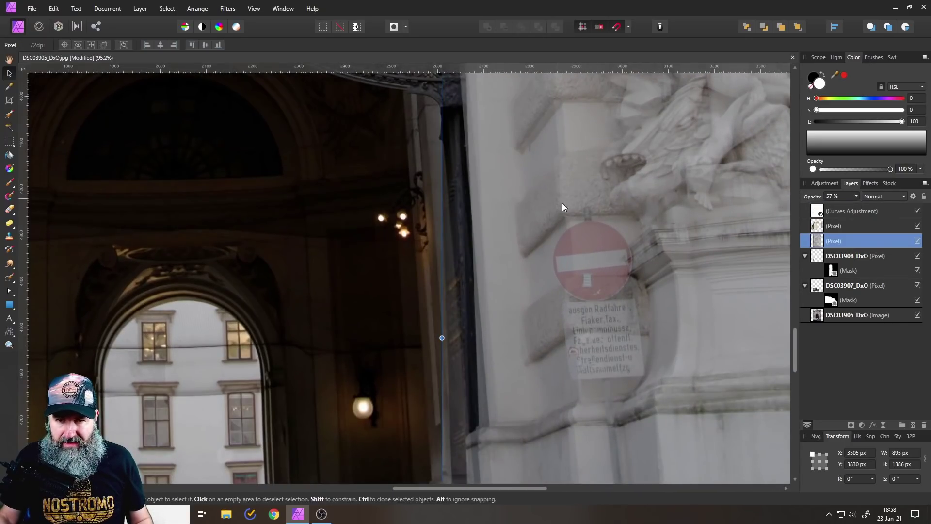
{"action": "scroll", "coordinate": [551, 211], "scroll_direction": "up", "scroll_amount": 5}
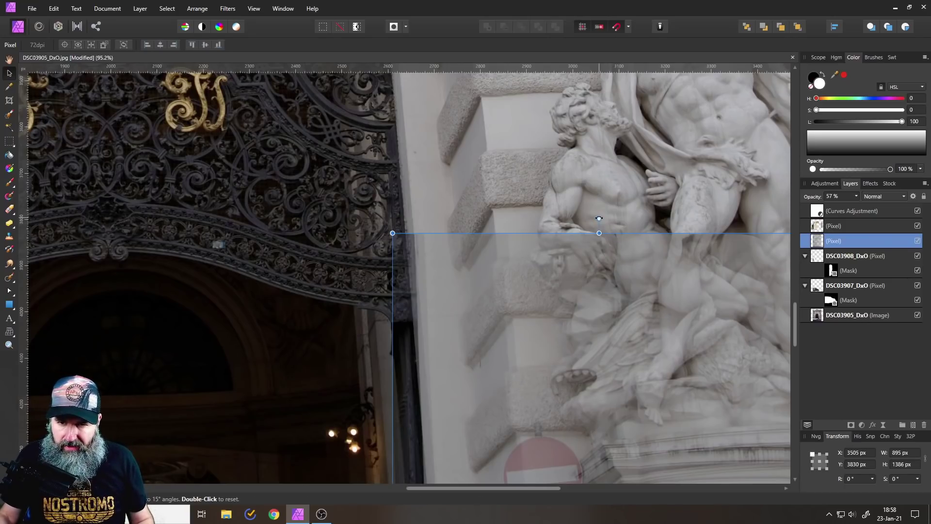
{"action": "left_click_drag", "start_coordinate": [599, 218], "coordinate": [586, 217]}
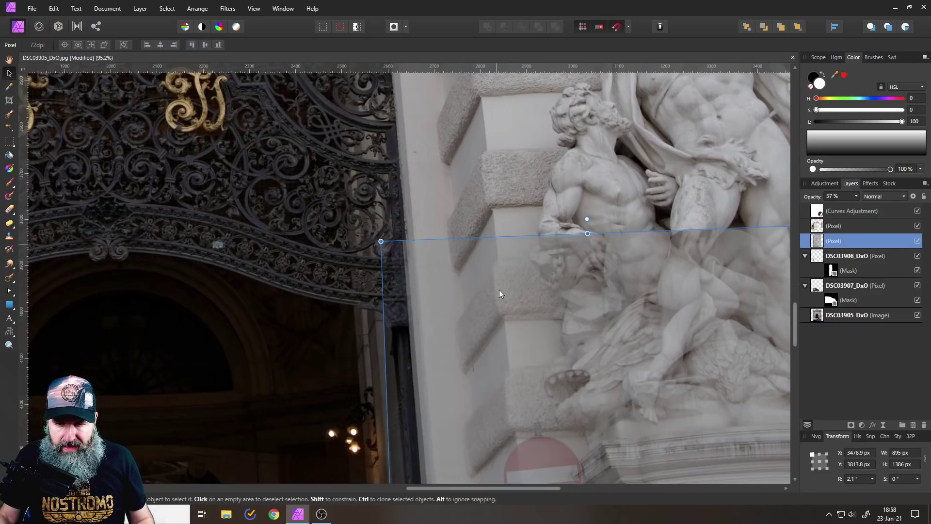
{"action": "left_click_drag", "start_coordinate": [543, 376], "coordinate": [521, 101]}
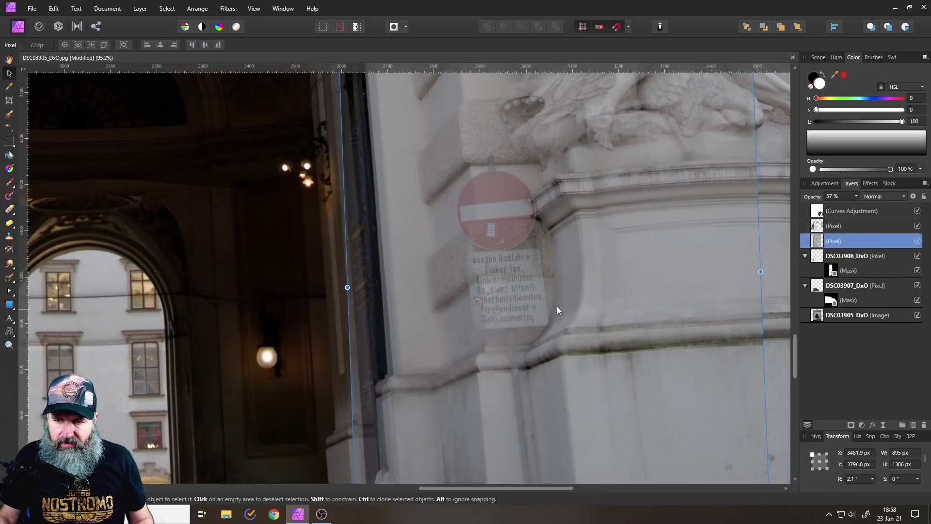
- Restore the patch to 100% opacity and give it a black, hiding mask
{"action": "left_click", "coordinate": [855, 196]}
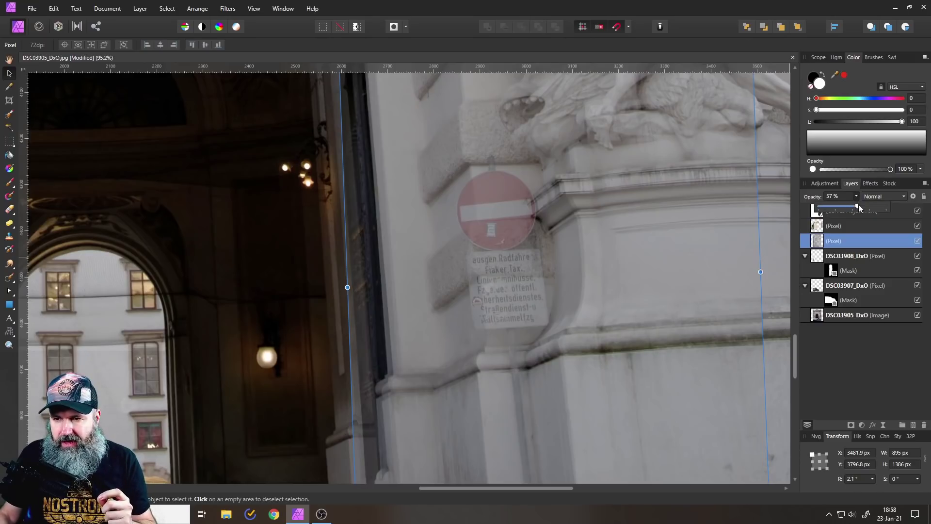
{"action": "left_click_drag", "start_coordinate": [859, 205], "coordinate": [924, 210]}
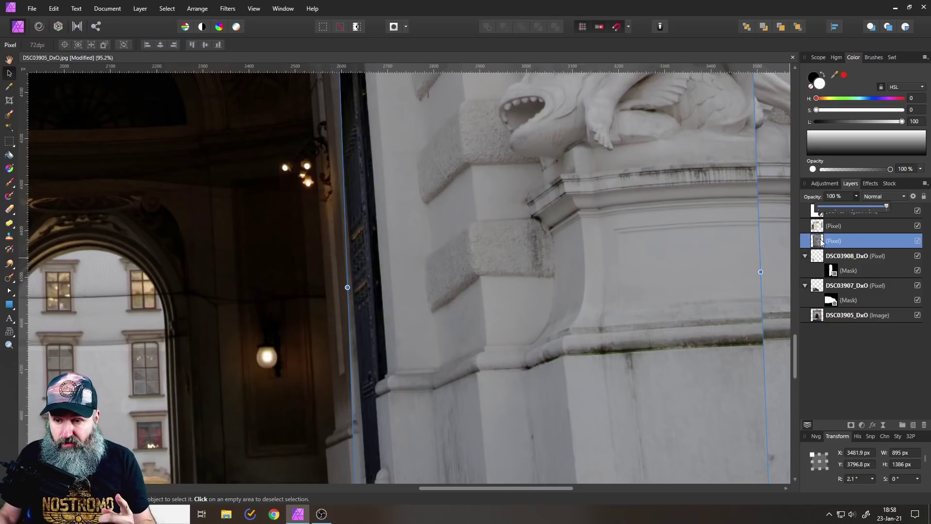
{"action": "left_click", "coordinate": [851, 424]}
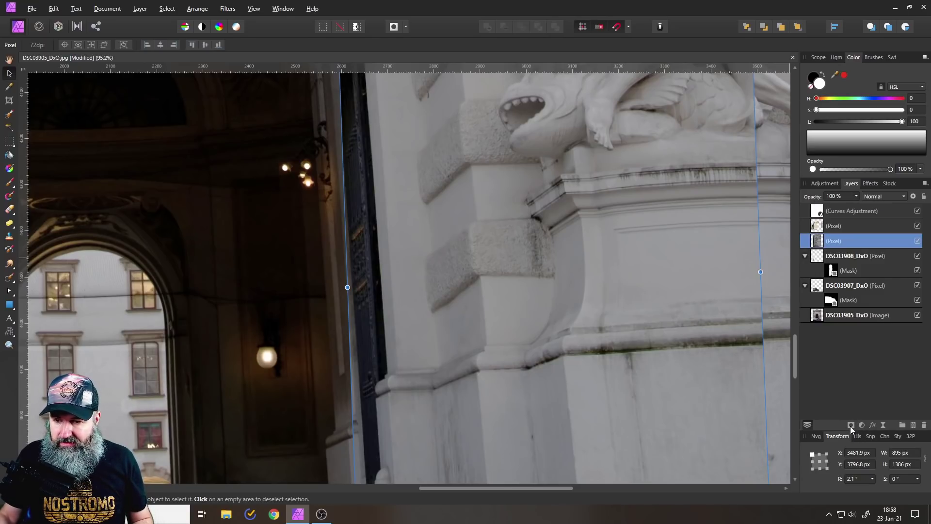
{"action": "left_click", "coordinate": [852, 424], "text": "alt"}
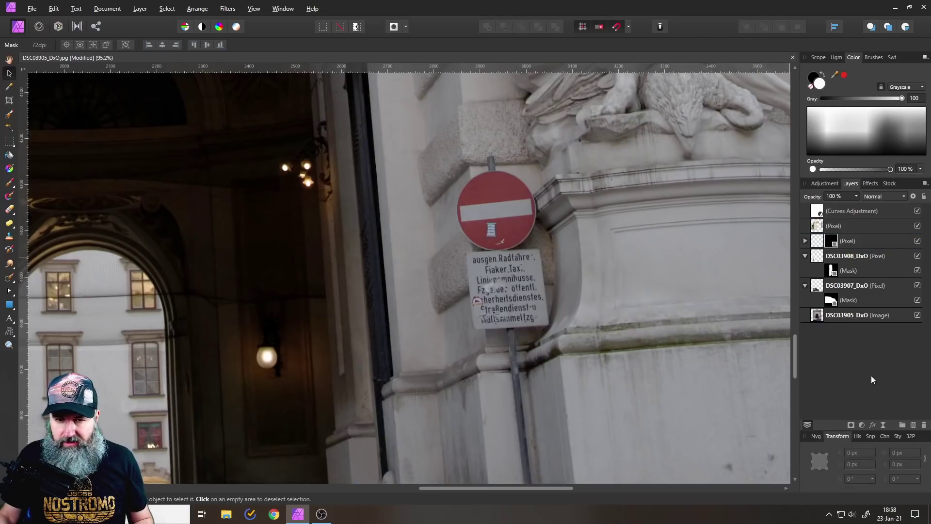
{"action": "left_click", "coordinate": [805, 241]}
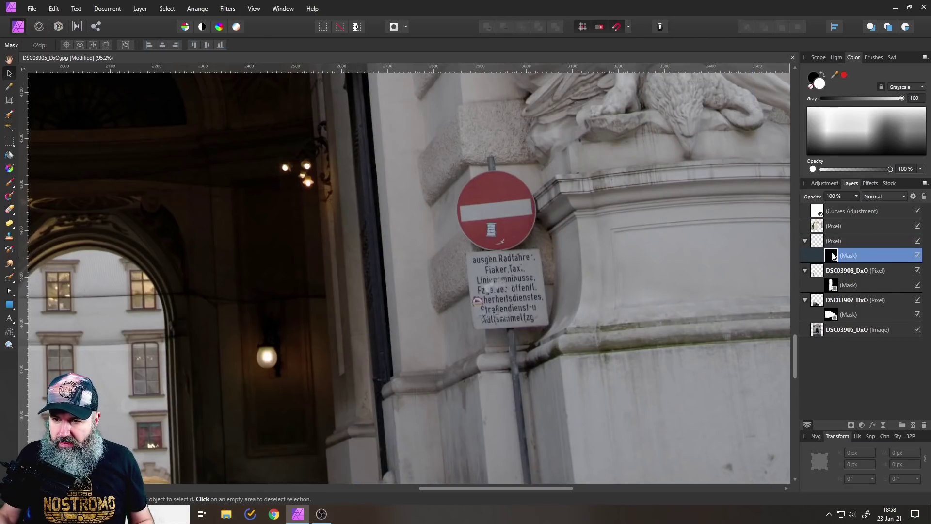
- Paint white into the mask with the Paint Brush over the no-entry sign and pole
{"action": "left_click", "coordinate": [10, 182]}
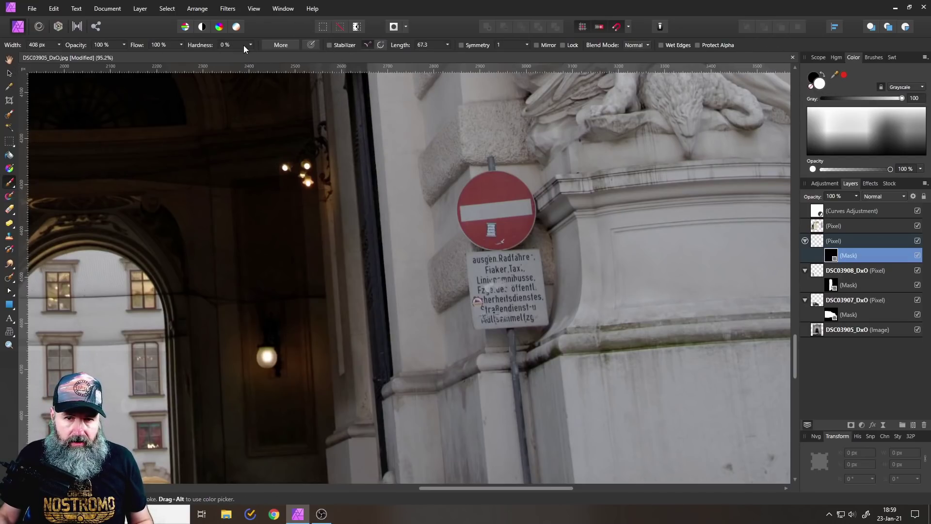
{"action": "left_click", "coordinate": [495, 230]}
{"action": "mouse_move", "coordinate": [494, 230]}
{"action": "left_mouse_down"}
{"action": "mouse_move", "coordinate": [478, 197]}
{"action": "mouse_move", "coordinate": [483, 171]}
{"action": "mouse_move", "coordinate": [505, 322]}
{"action": "mouse_move", "coordinate": [533, 281]}
{"action": "left_mouse_up"}
{"action": "scroll", "coordinate": [464, 287], "scroll_direction": "down", "scroll_amount": 5}
{"action": "scroll", "coordinate": [464, 287], "scroll_direction": "right", "scroll_amount": 2}
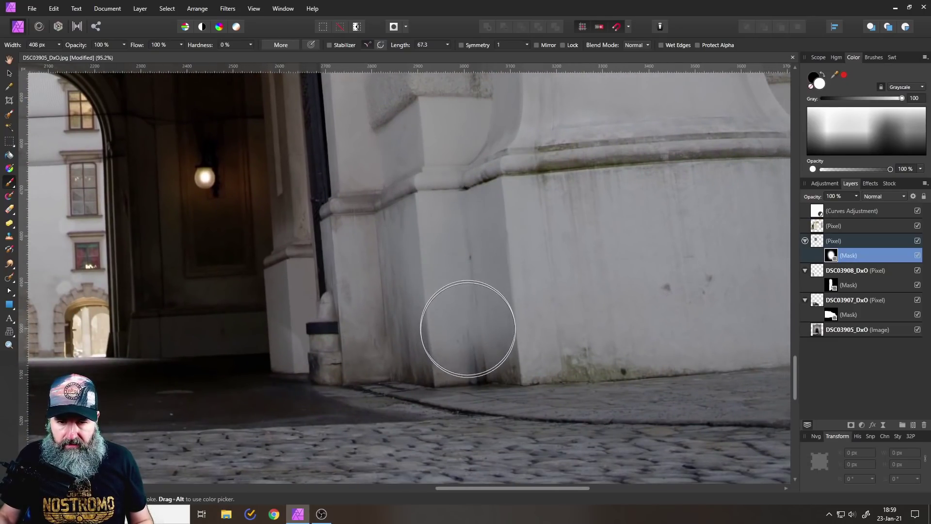
{"action": "scroll", "coordinate": [549, 296], "scroll_direction": "down", "scroll_amount": 5}
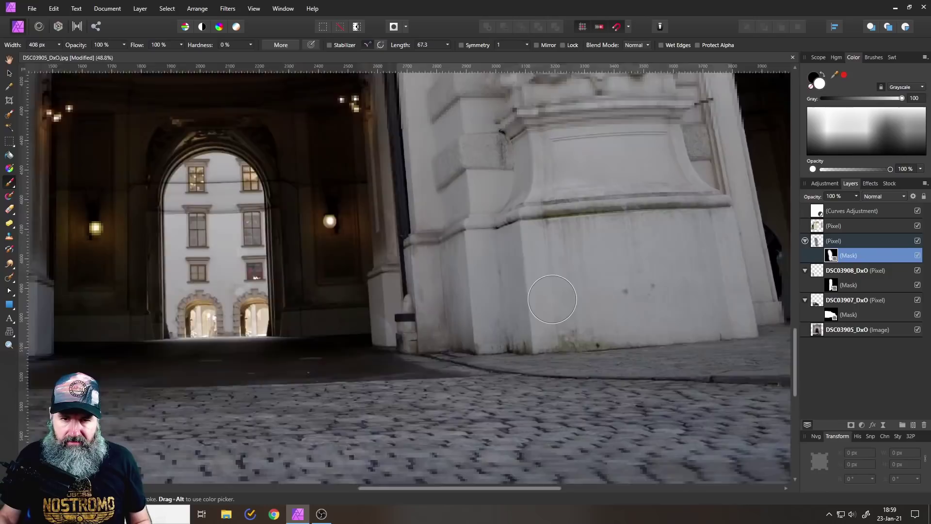
{"action": "left_click_drag", "start_coordinate": [619, 293], "coordinate": [714, 378]}
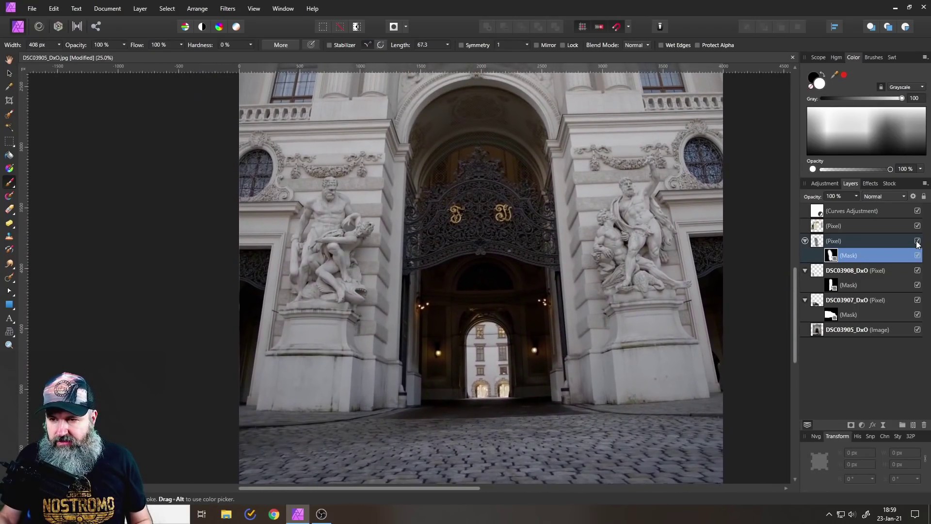
- Toggle the patch layer's visibility to compare the gateway before and after
{"action": "left_click", "coordinate": [917, 241]}
{"action": "left_click", "coordinate": [918, 241]}
{"action": "left_click", "coordinate": [918, 241]}
{"action": "left_click", "coordinate": [918, 241]}
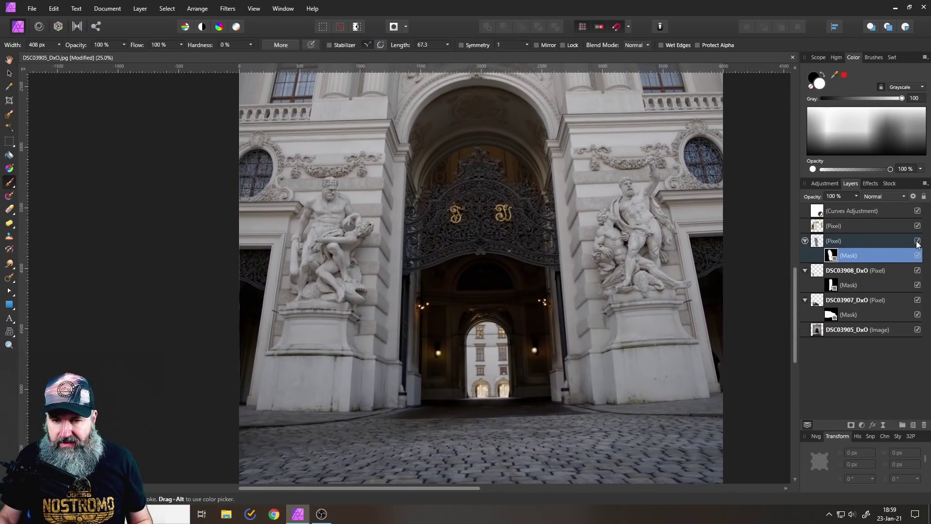
{"action": "scroll", "coordinate": [615, 271], "scroll_direction": "up", "scroll_amount": 3}
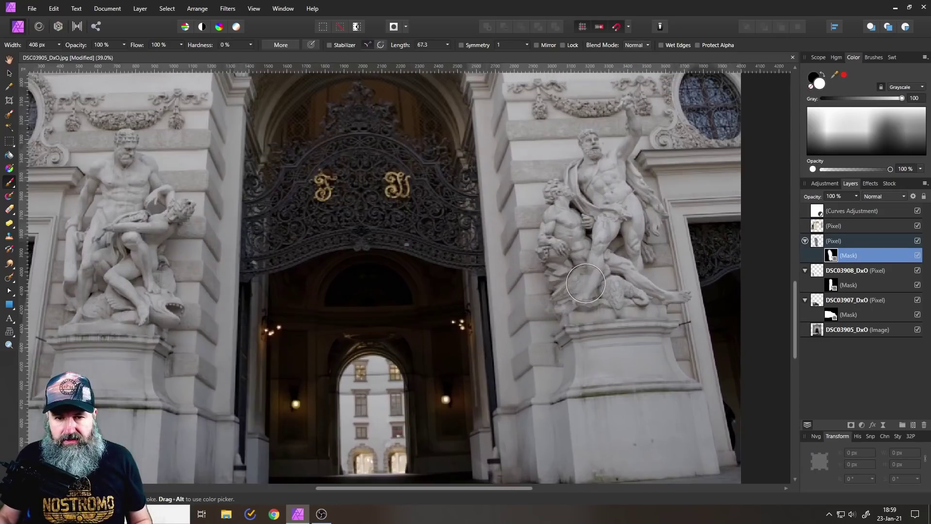
{"action": "left_click_drag", "start_coordinate": [613, 274], "coordinate": [666, 233]}
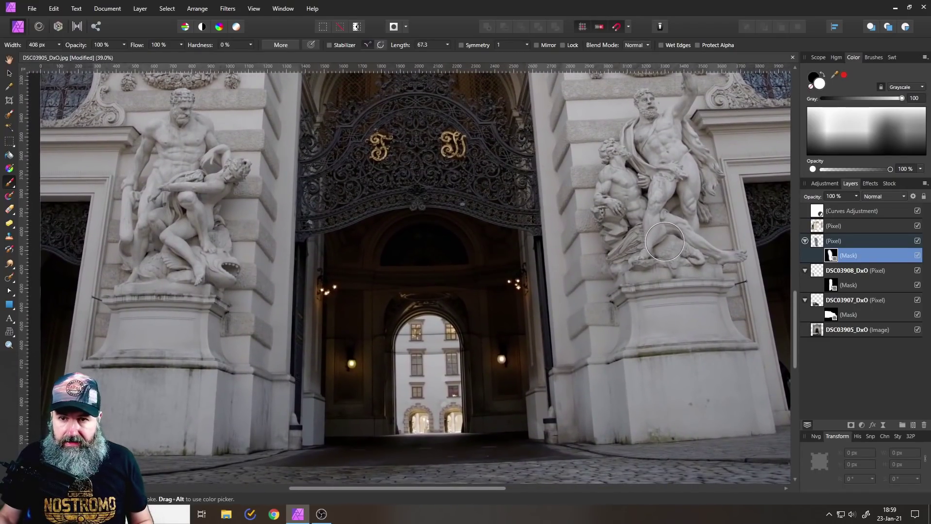
{"action": "left_click_drag", "start_coordinate": [715, 333], "coordinate": [722, 303]}
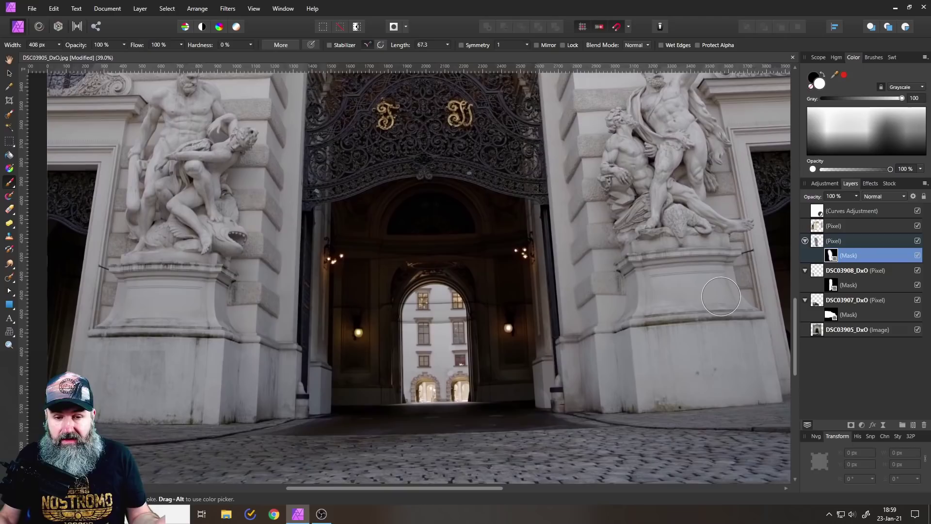